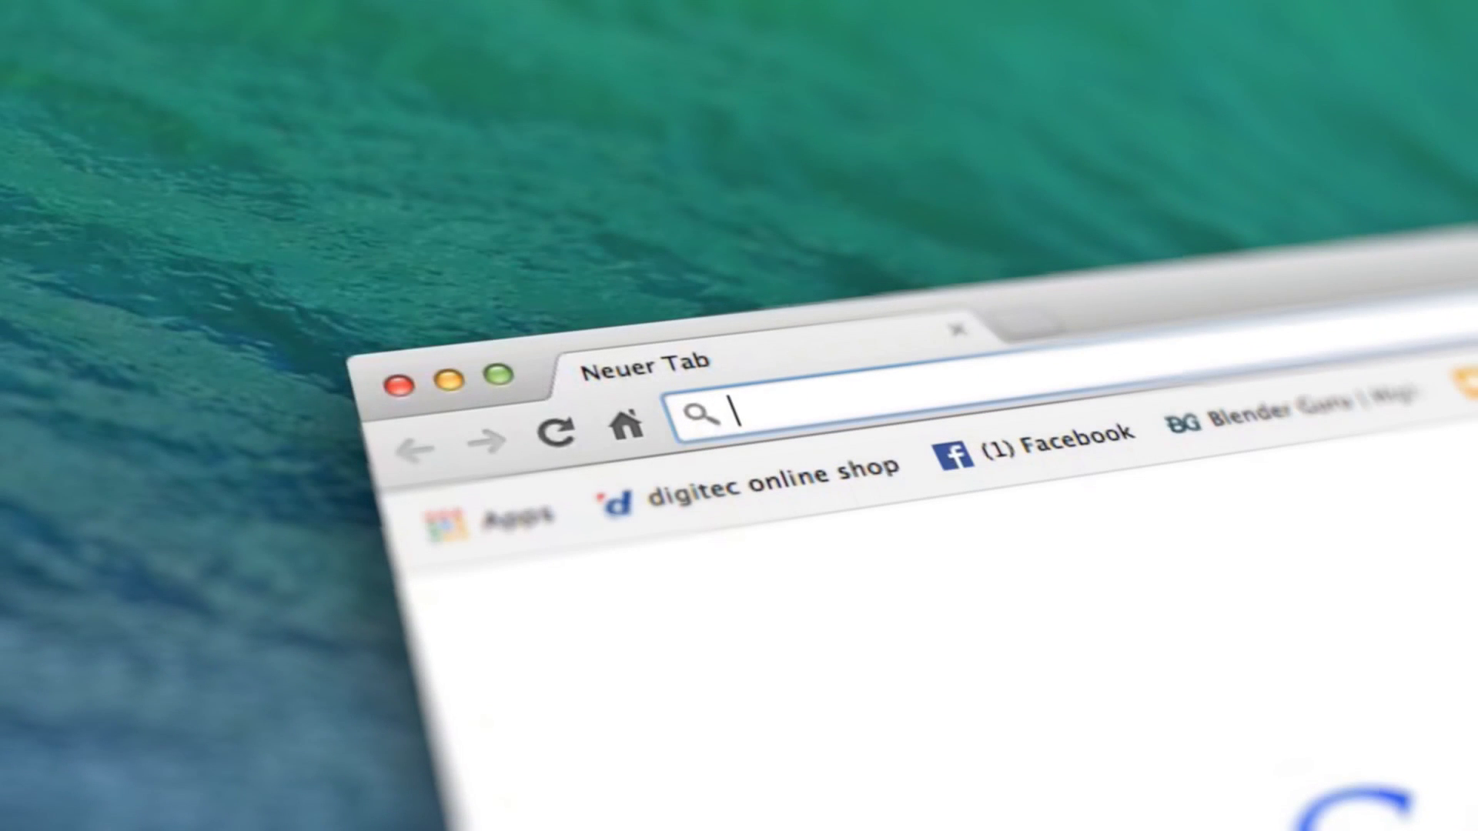
# - Download the BLAM 0.6 zip from the latest release on the stuffmatic/blam GitHub page
pyautogui.write('gith')
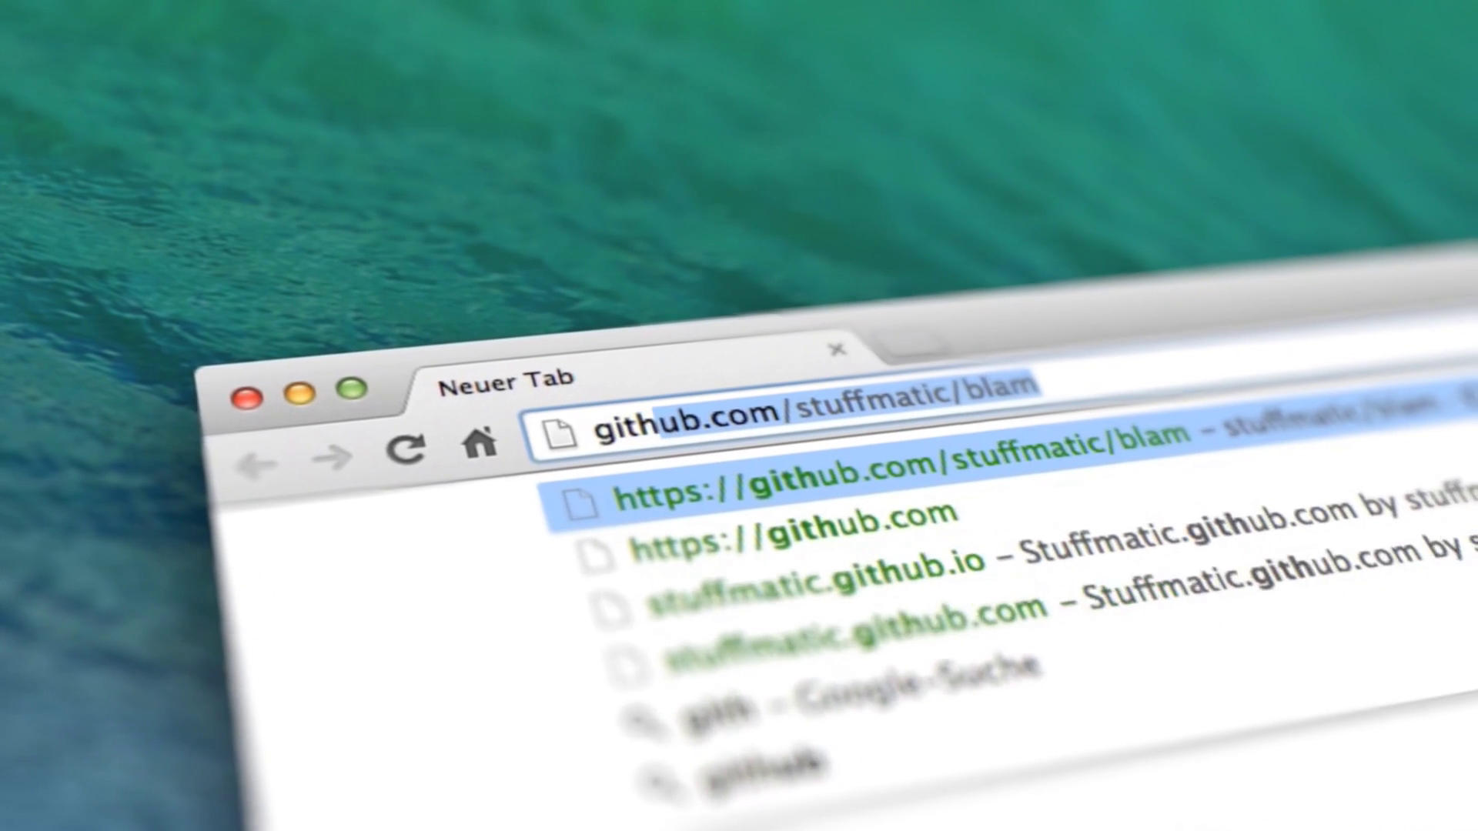
pyautogui.write('ub.com/')
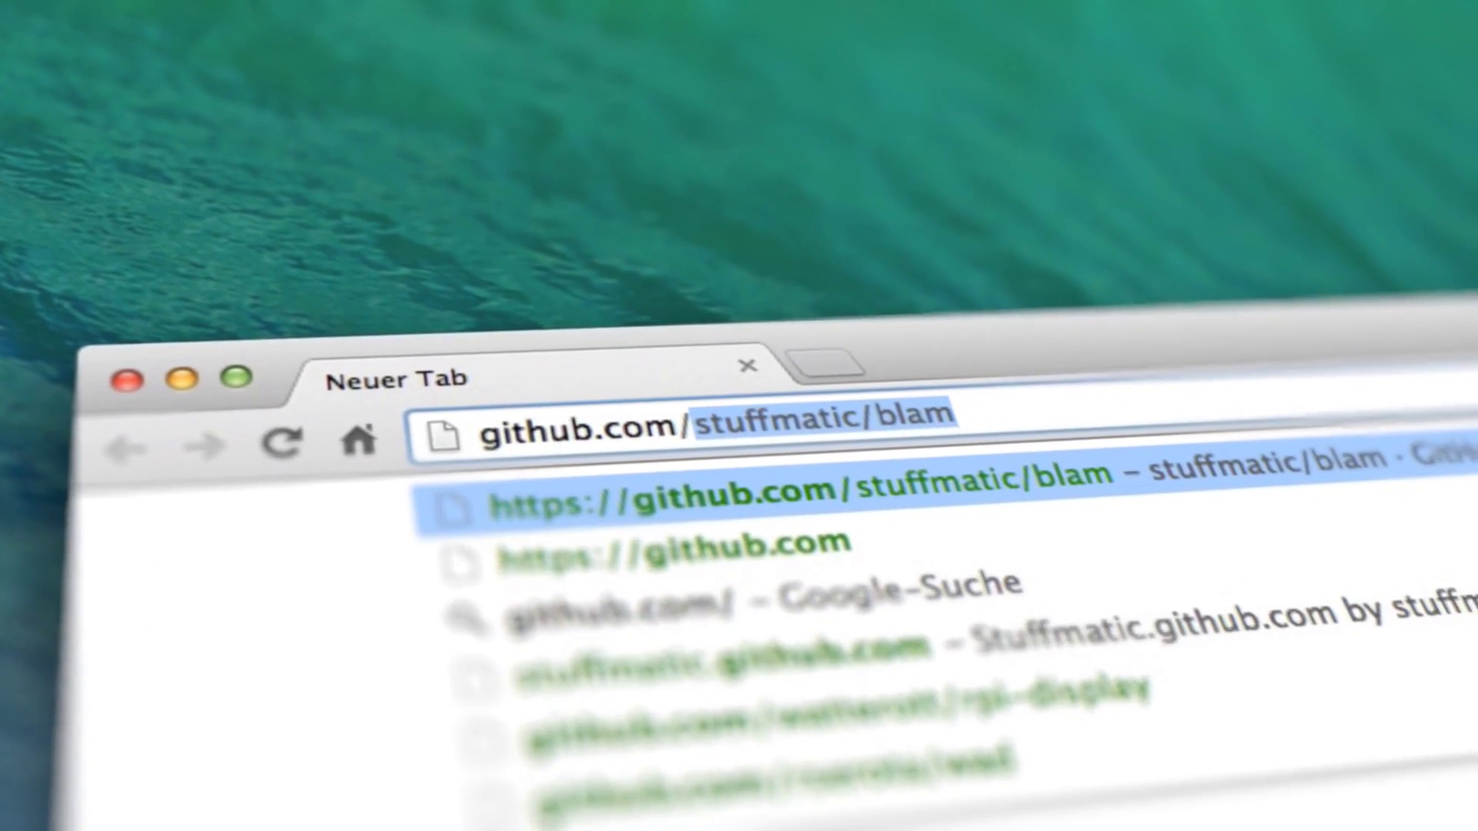
pyautogui.write('stuffmatic/')
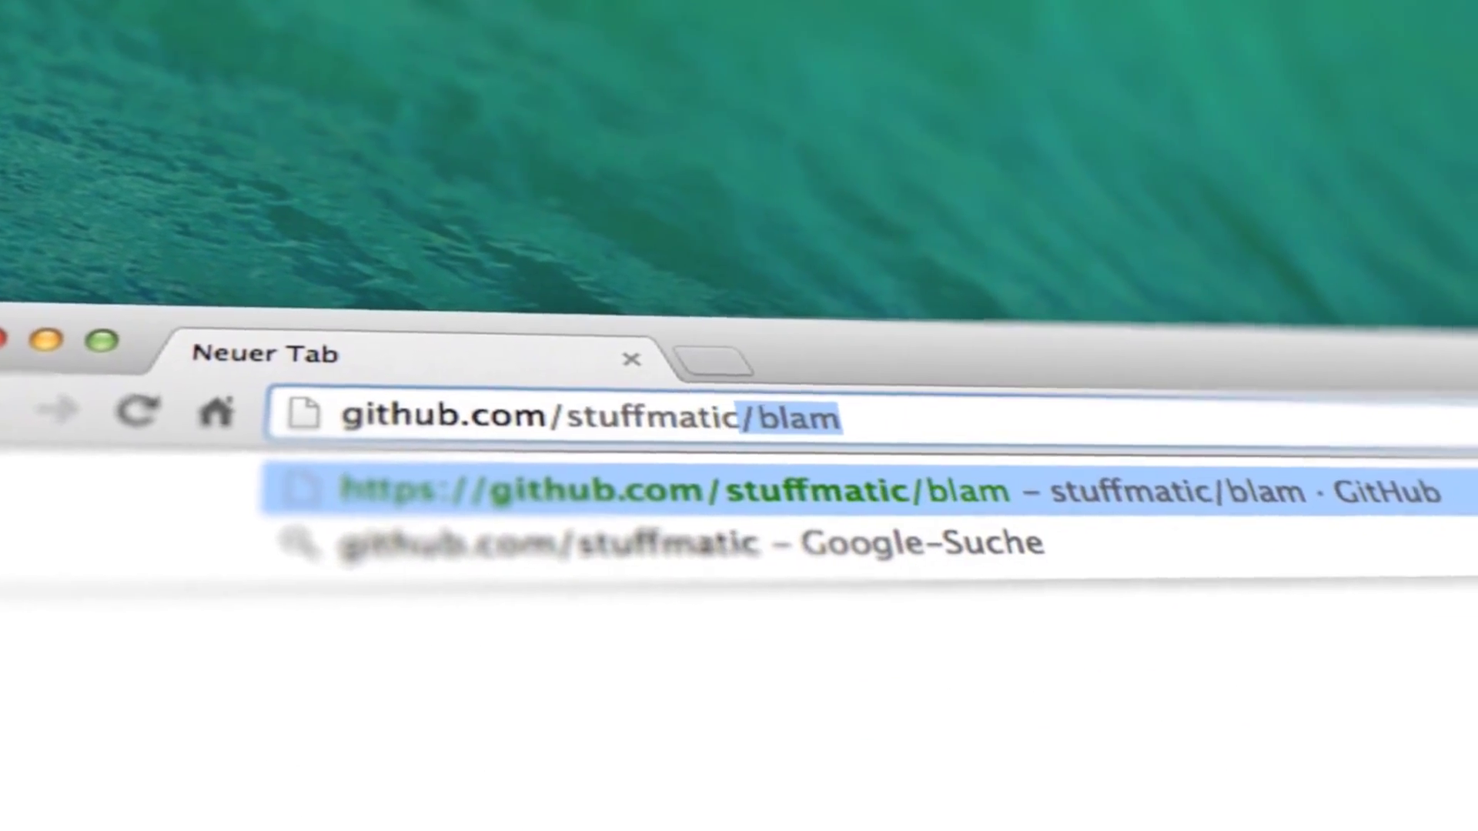
pyautogui.write('blam')
pyautogui.press('Return')
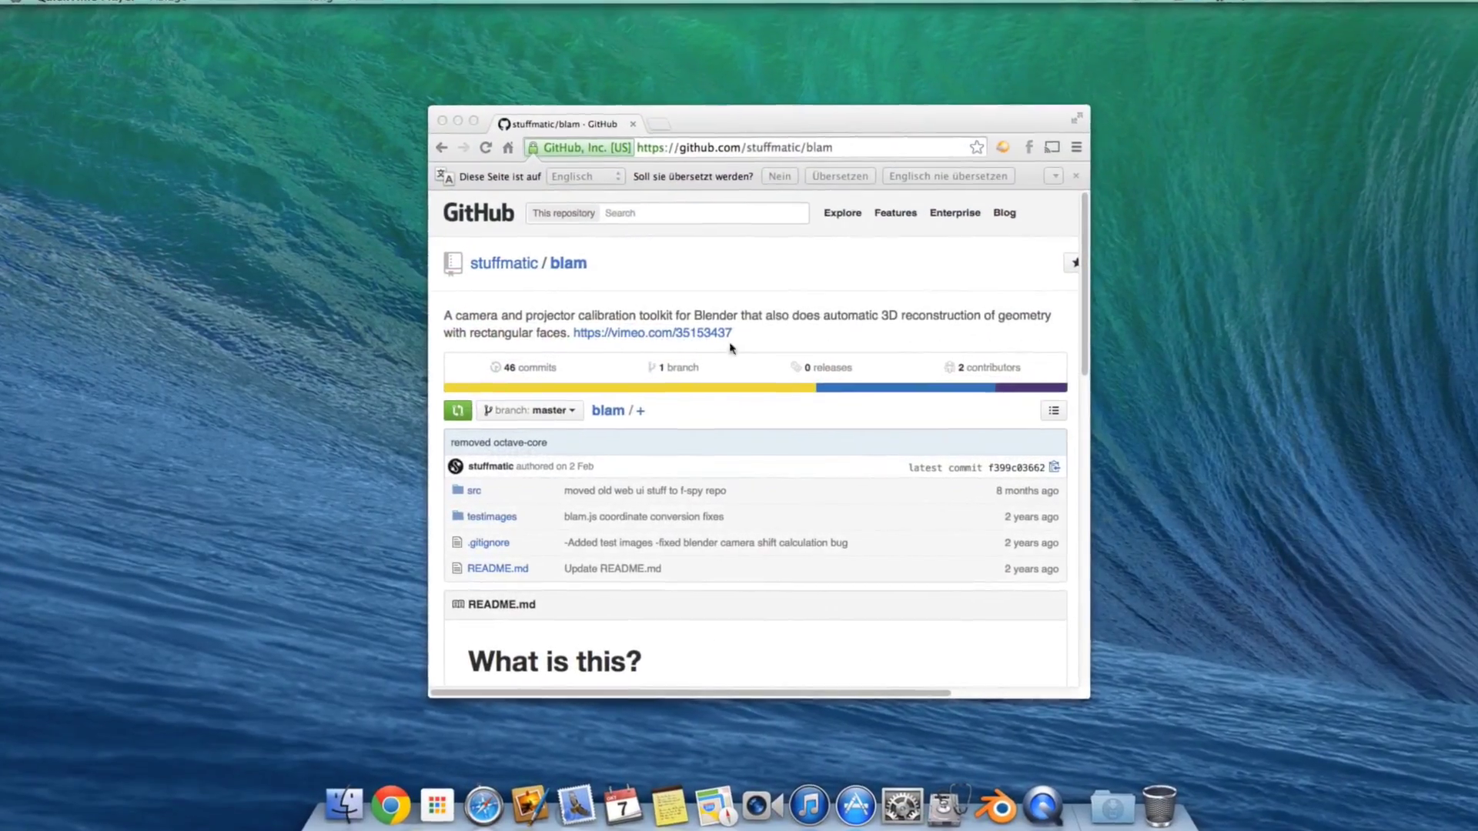
pyautogui.scroll(-10, 615, 431)
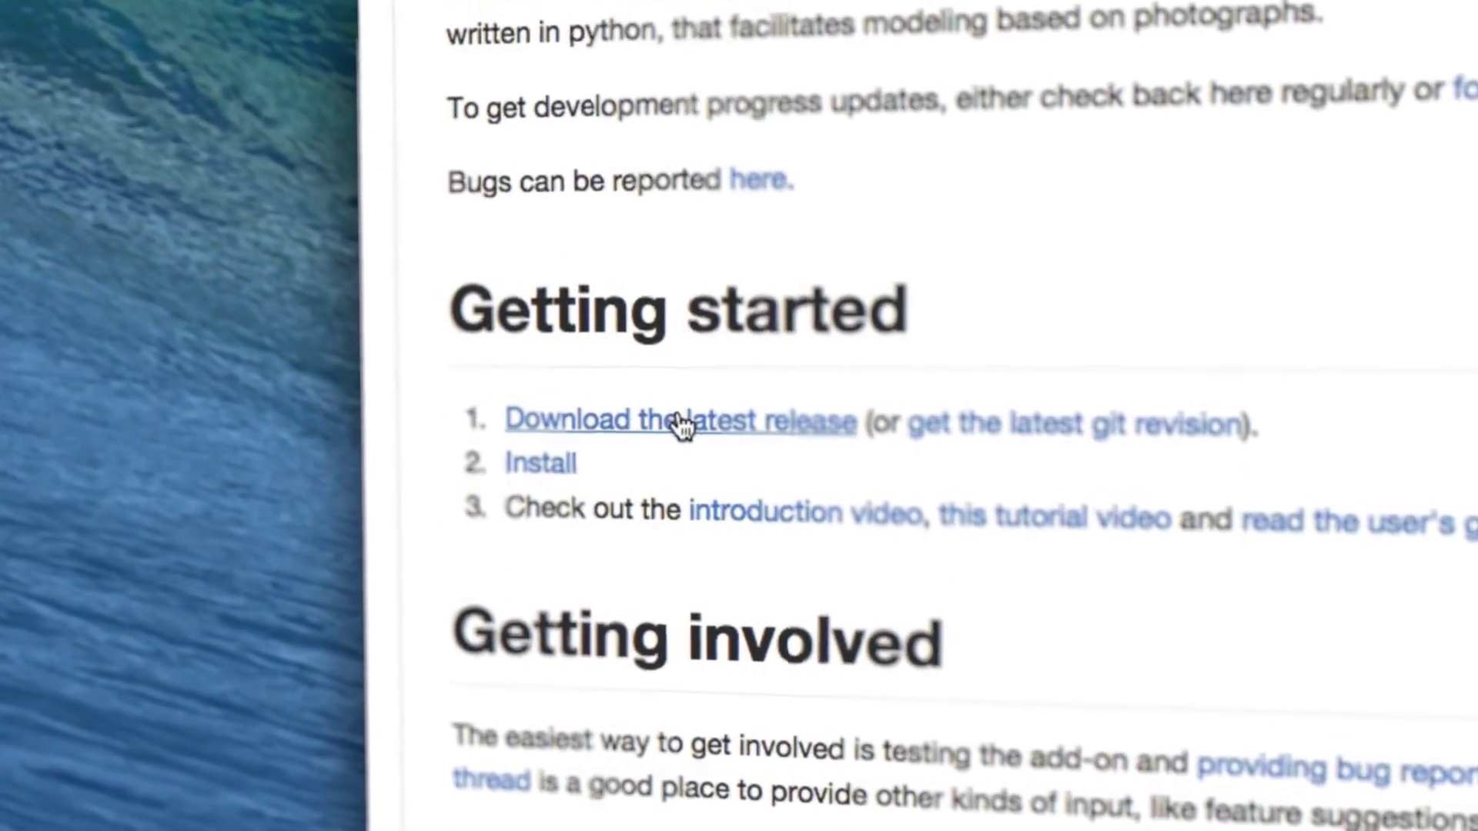
pyautogui.click(682, 424)
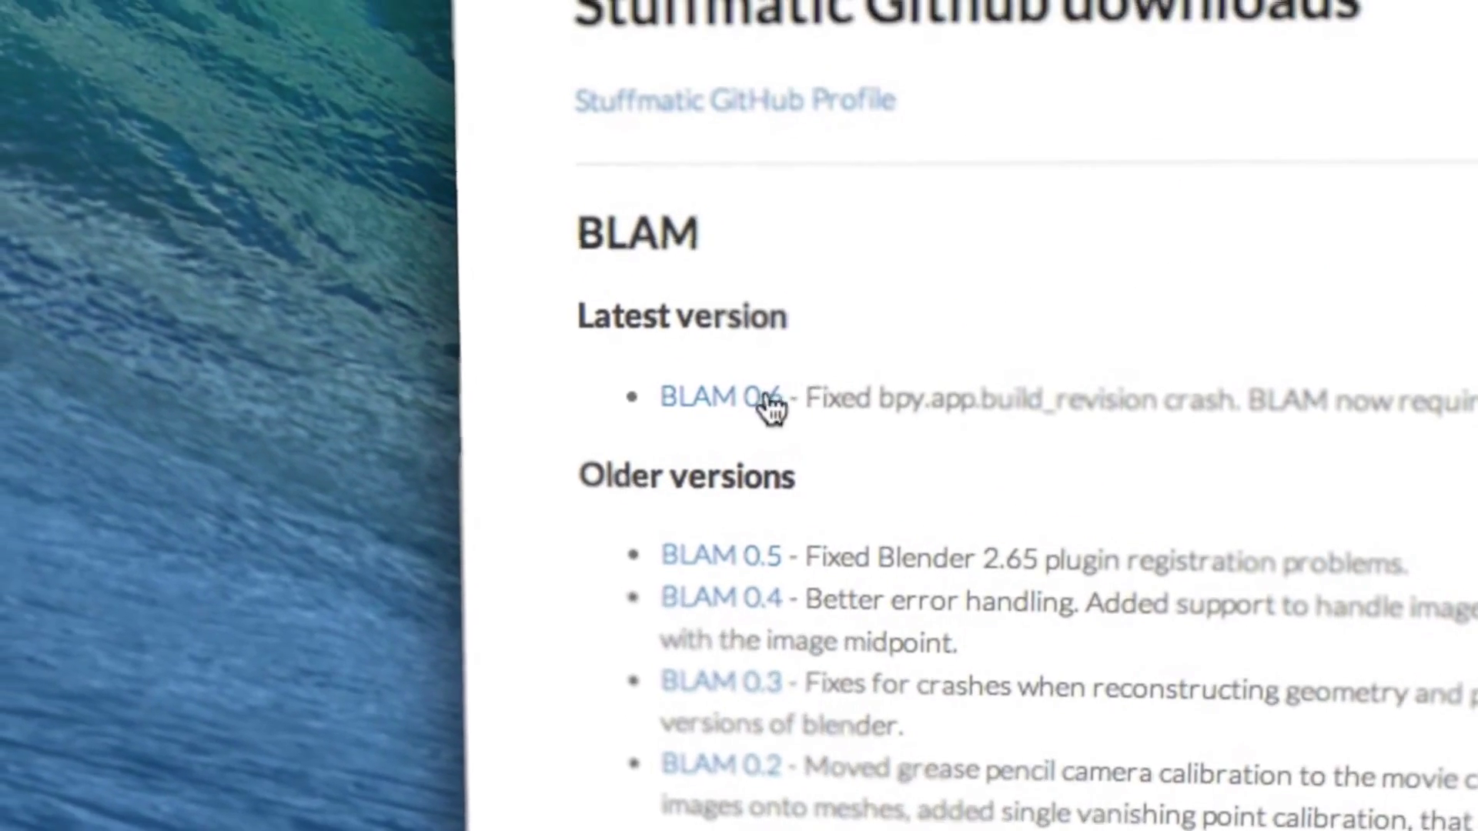
pyautogui.click(758, 440)
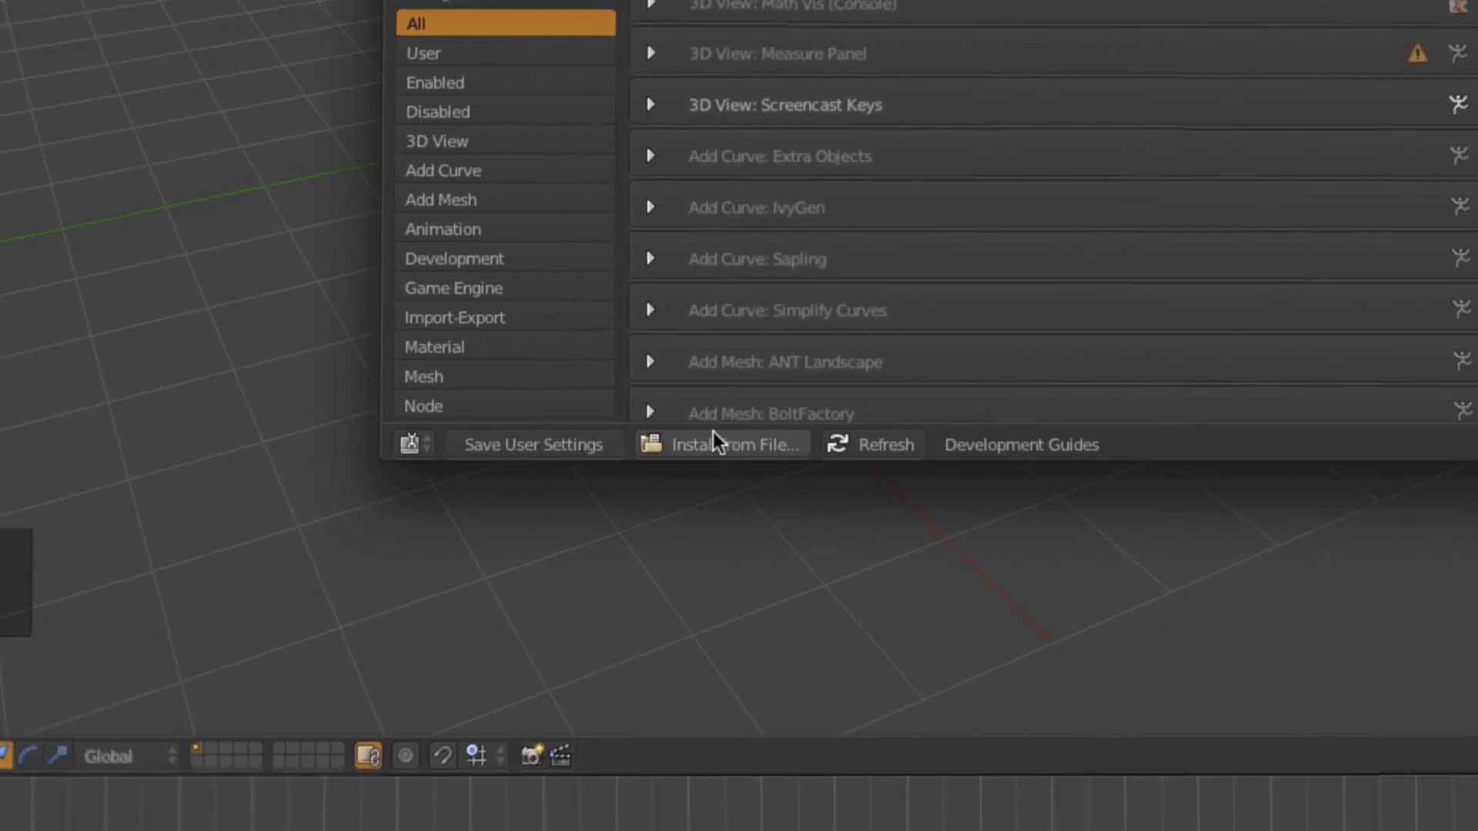
# - Install blam_0.6.zip as an add-on, enable BLAM, and save the user settings
pyautogui.click(713, 443)
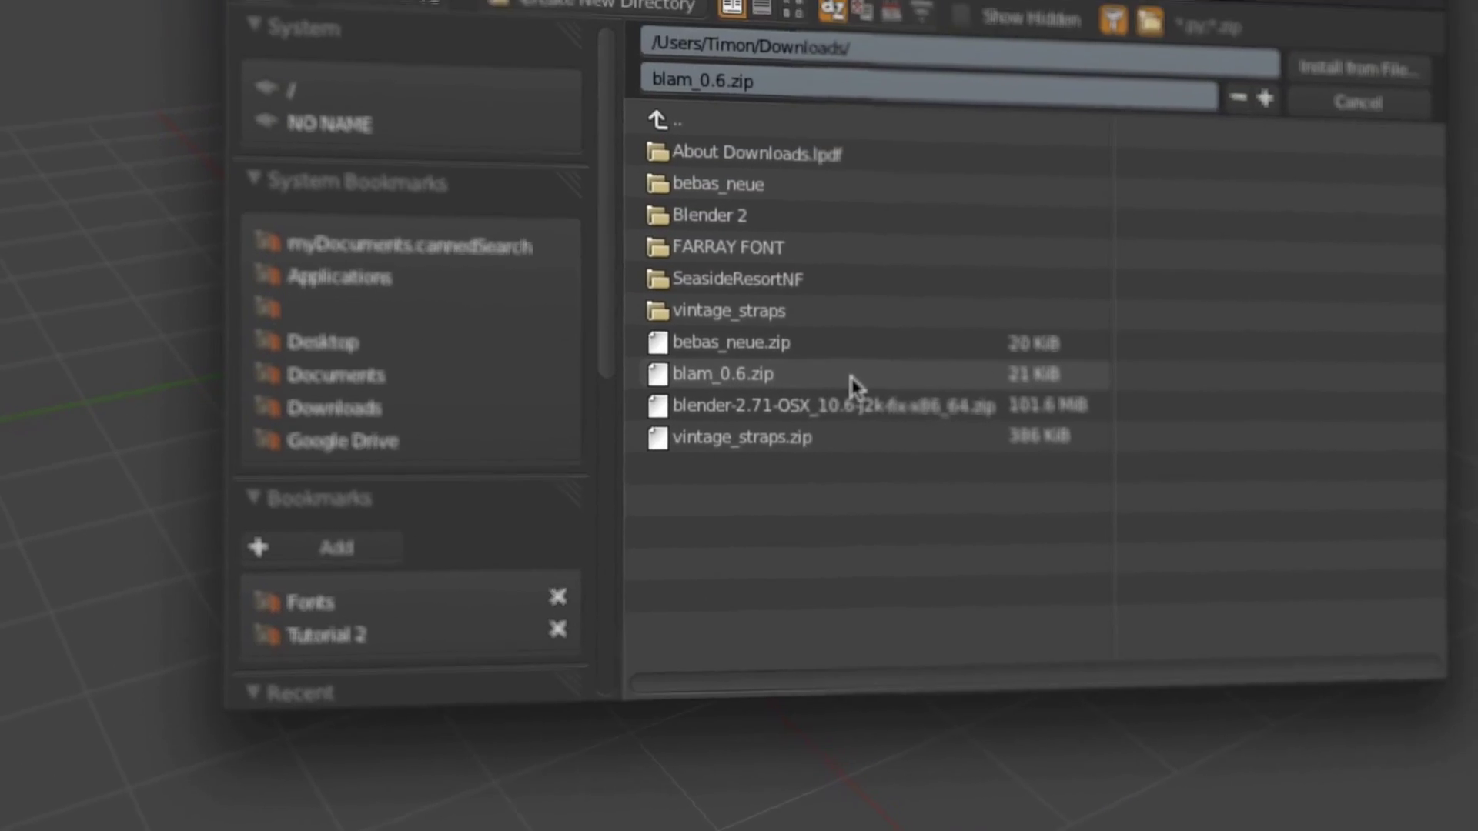
pyautogui.doubleClick(893, 308)
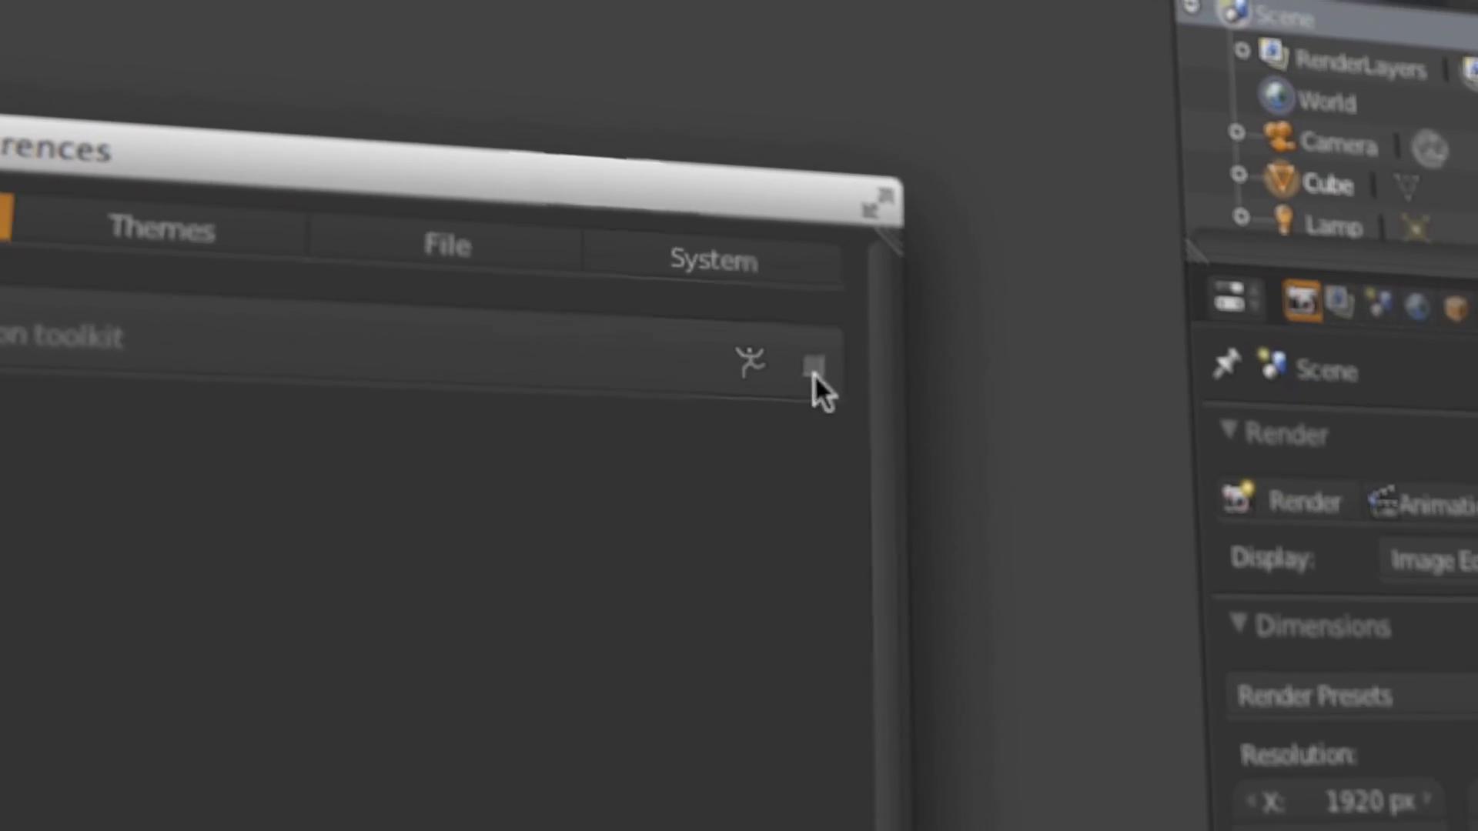
pyautogui.click(1034, 296)
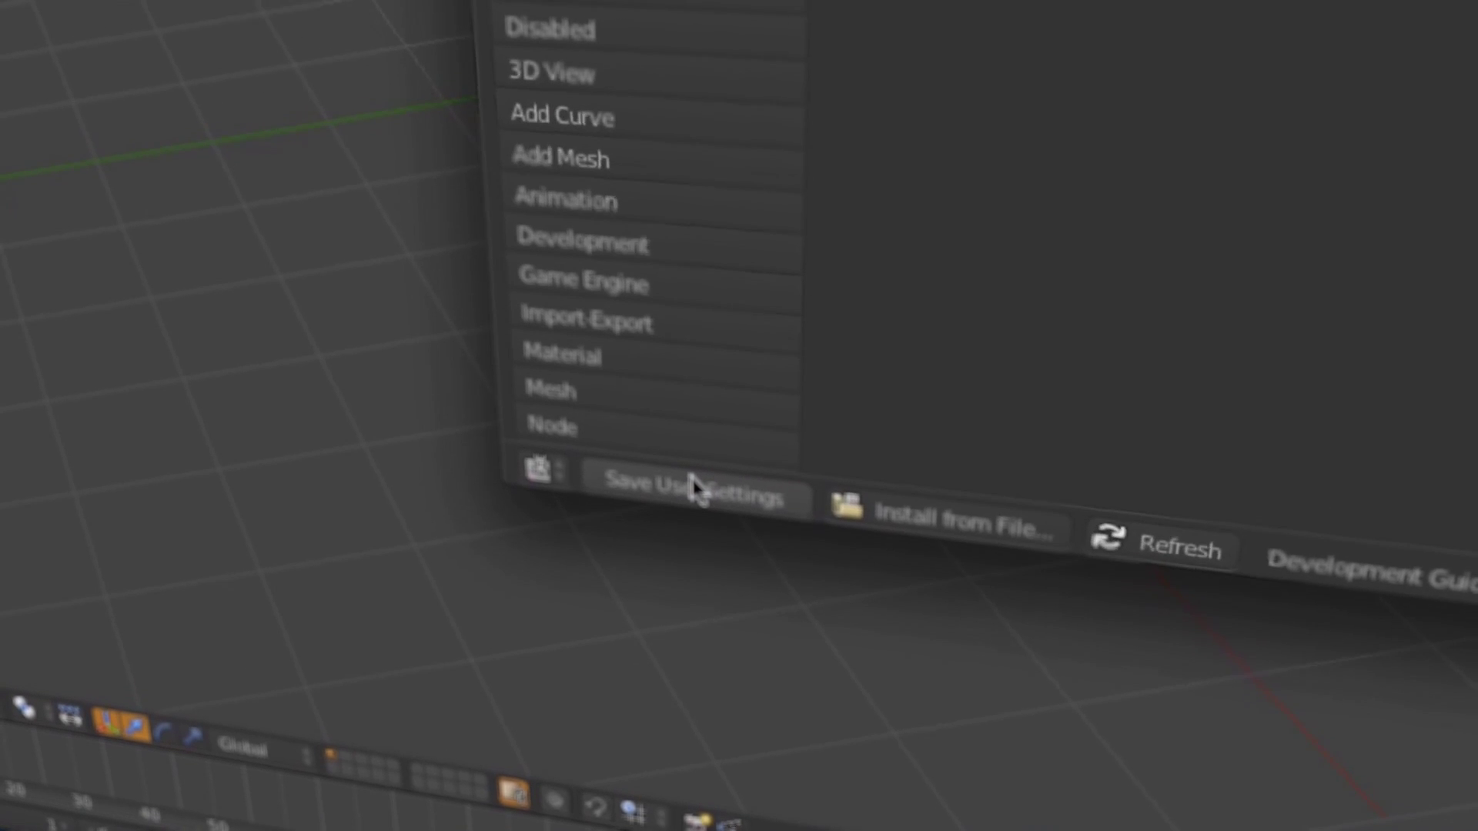
pyautogui.click(683, 508)
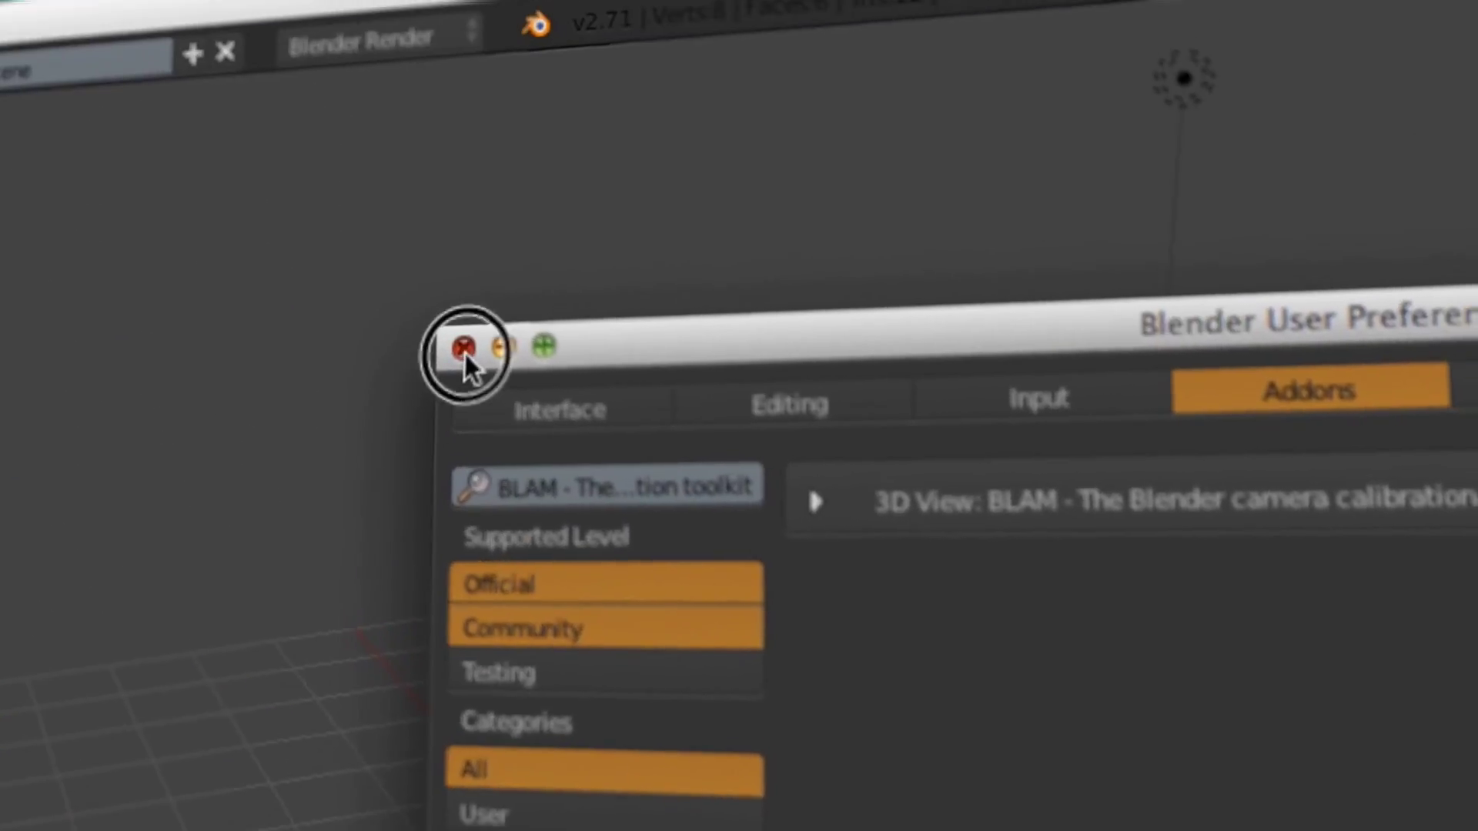
pyautogui.click(462, 346)
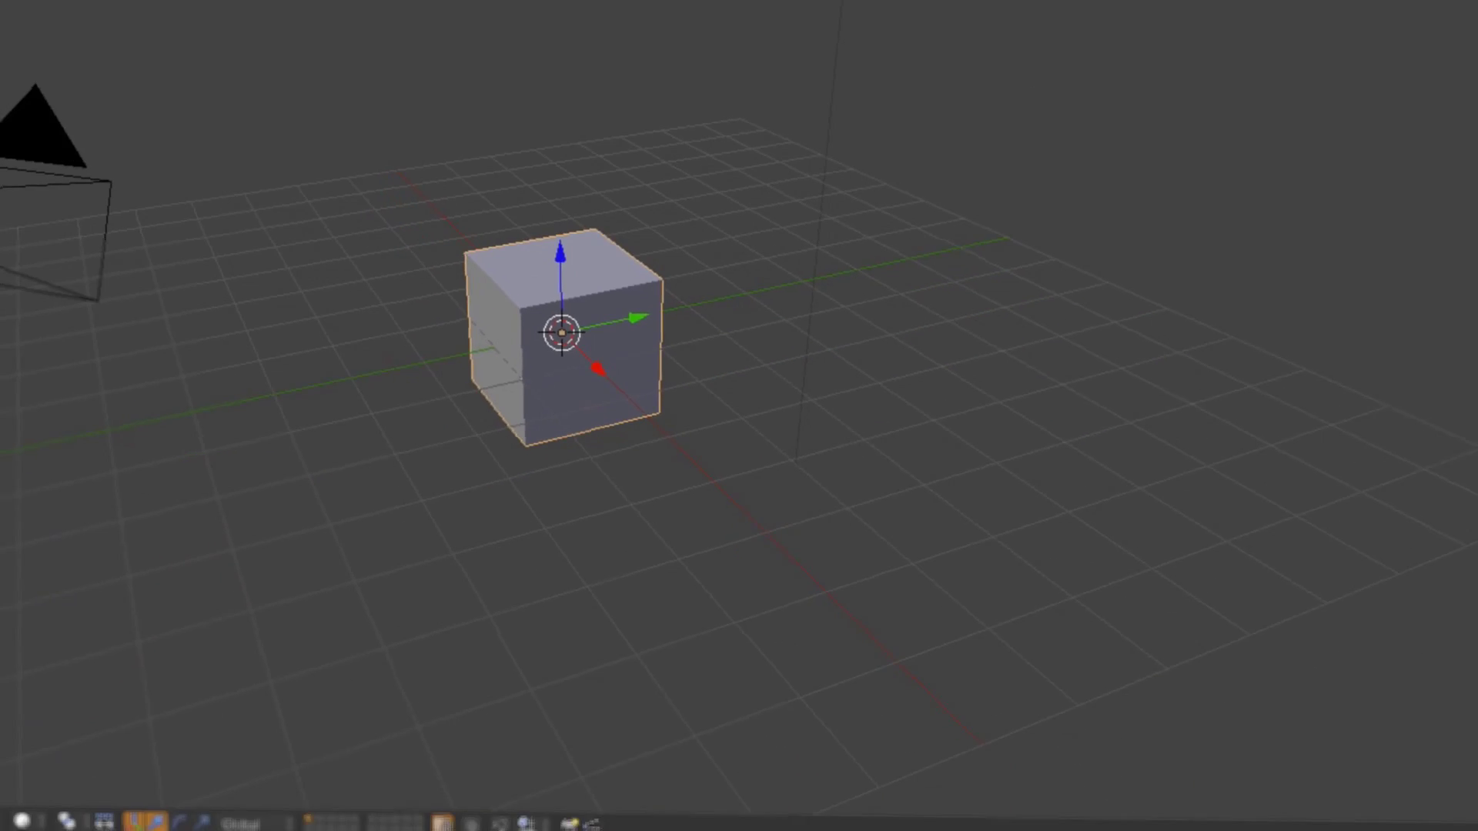
# - Split the 3D view and turn the left area into a Movie Clip Editor
pyautogui.moveTo(1277, 59); pyautogui.dragTo(570, 192)
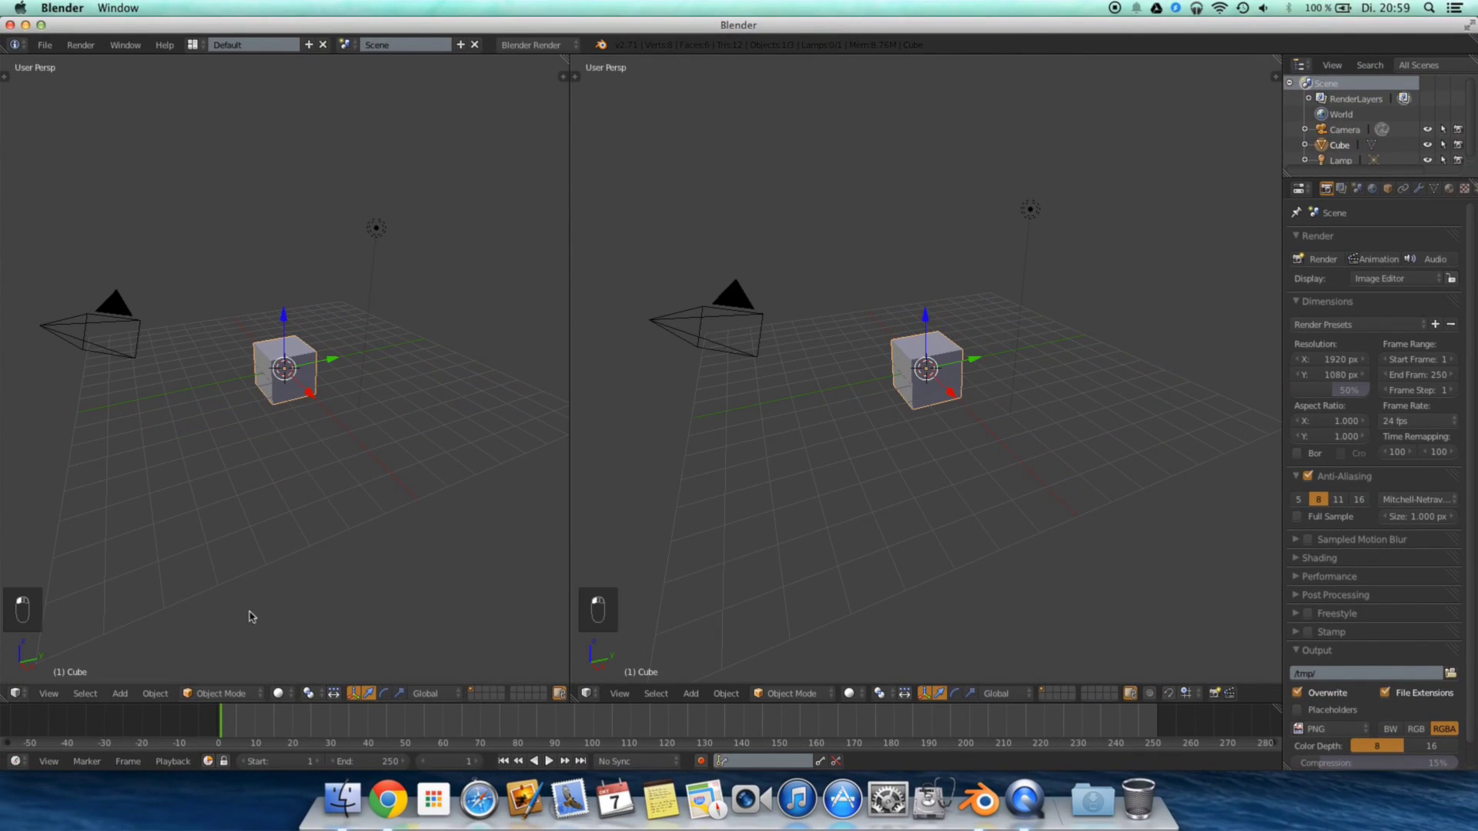
pyautogui.click(23, 692)
pyautogui.click(94, 542)
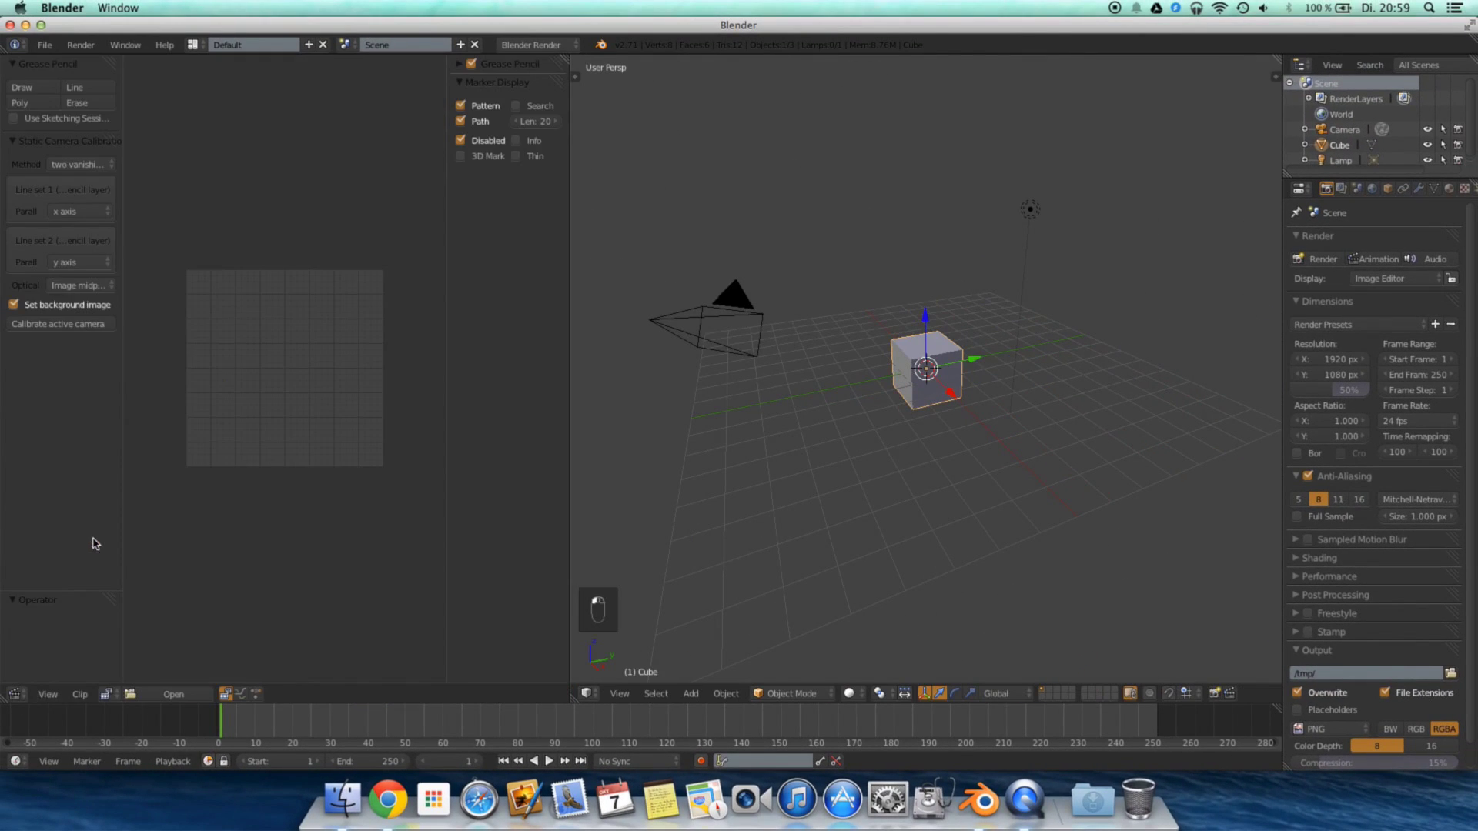
# - Load Anvil.JPG from the Desktop and maximise the clip editor
pyautogui.click(158, 692)
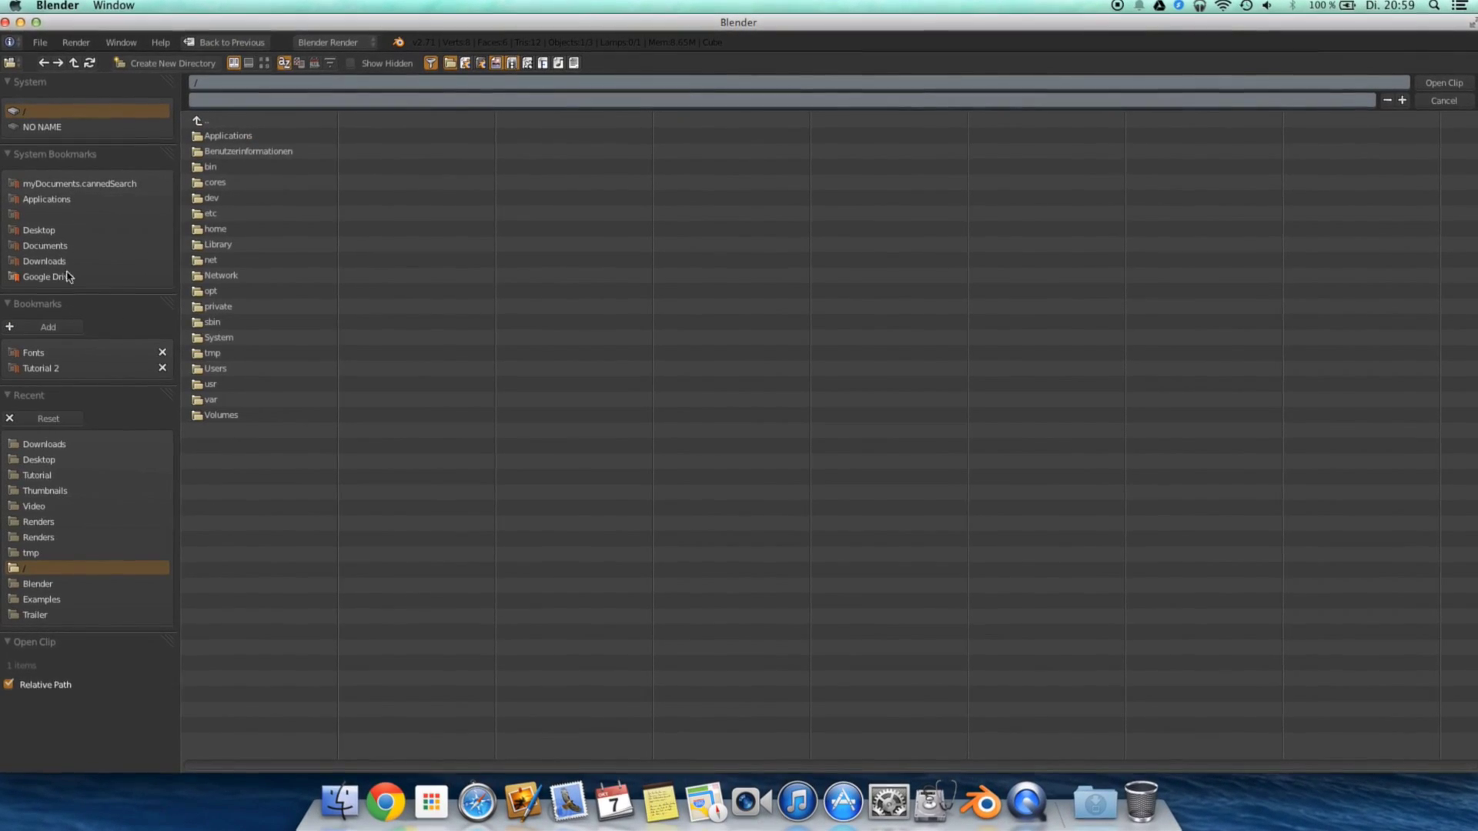
pyautogui.click(67, 231)
pyautogui.doubleClick(227, 212)
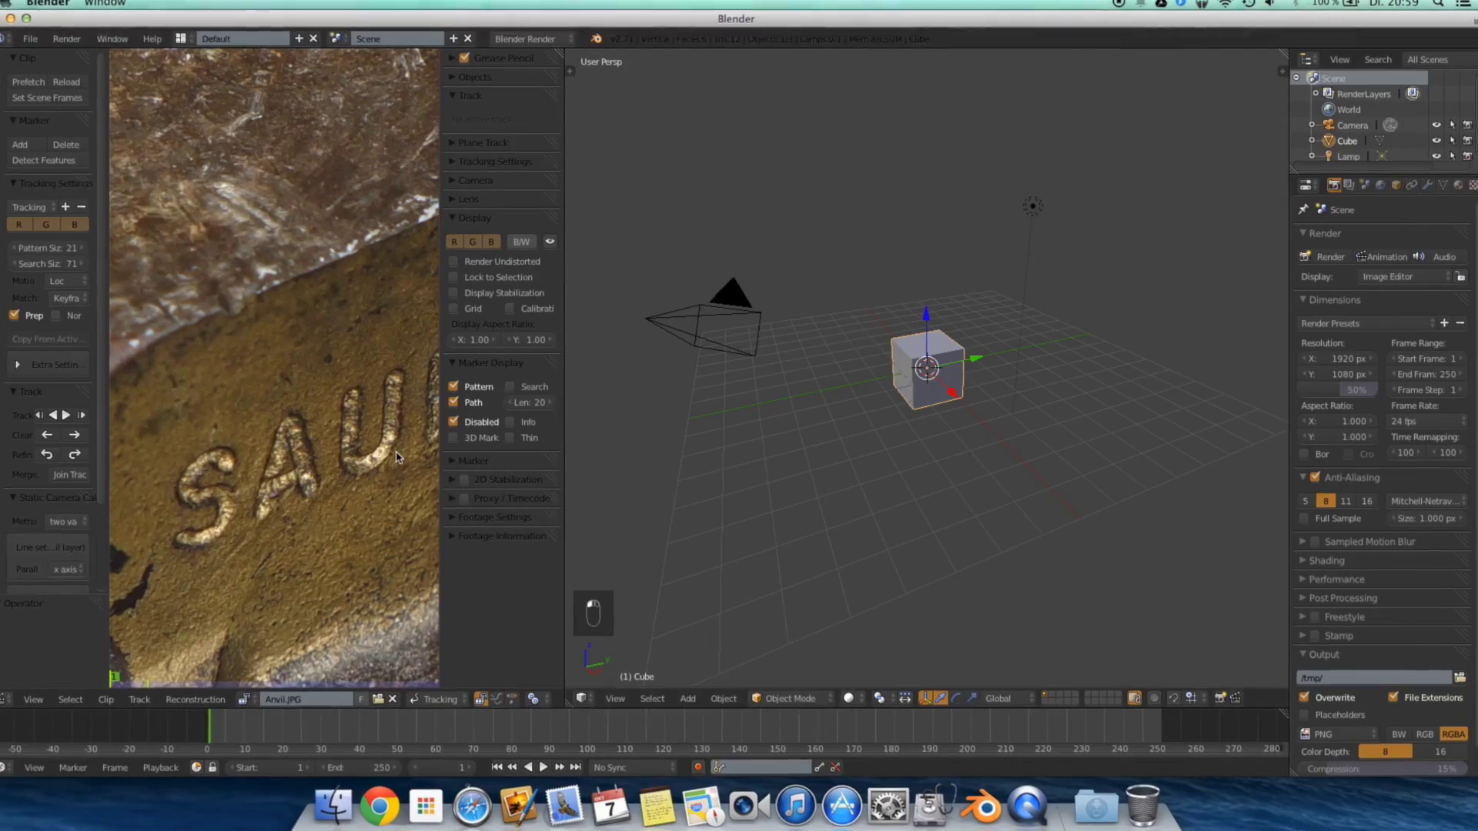
pyautogui.hotkey('ctrl', 'Up')
pyautogui.scroll(-5, 337, 456)
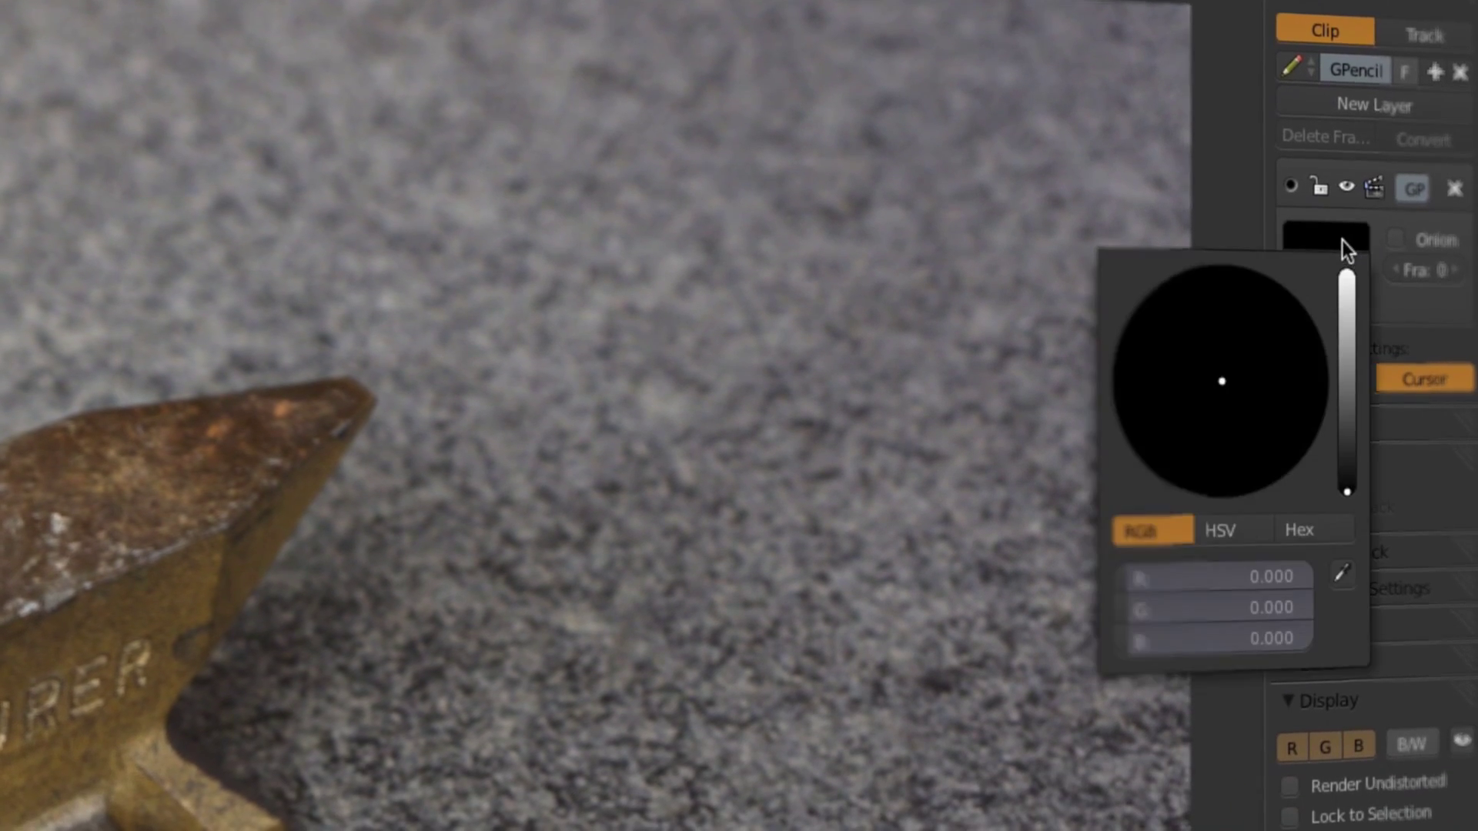
# - Make the grease-pencil colour red and trace the anvil's base and far top edges
pyautogui.moveTo(1343, 397); pyautogui.dragTo(1345, 268)
pyautogui.moveTo(1202, 404); pyautogui.dragTo(1221, 498)
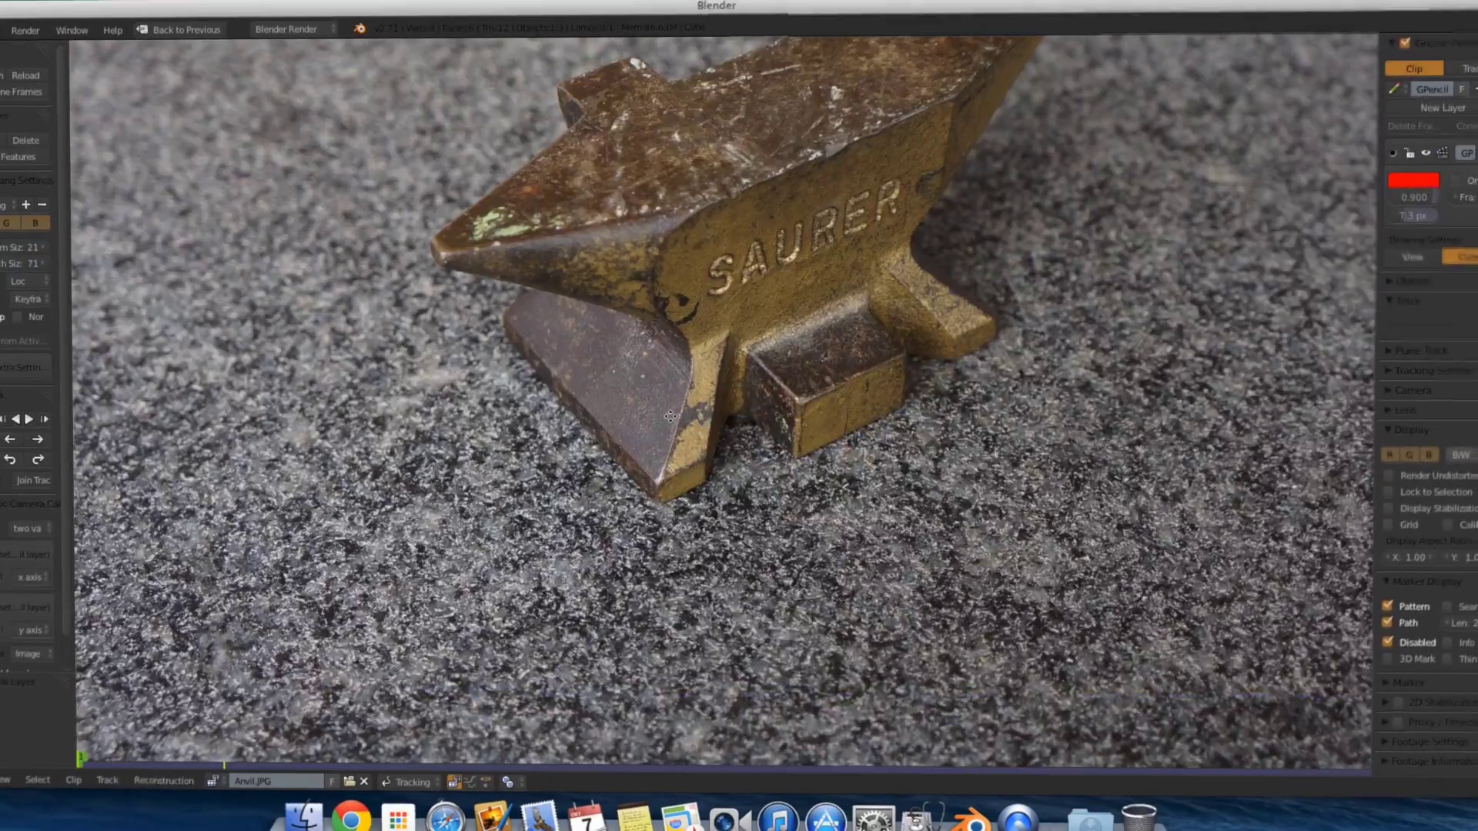
pyautogui.scroll(5, 750, 499)
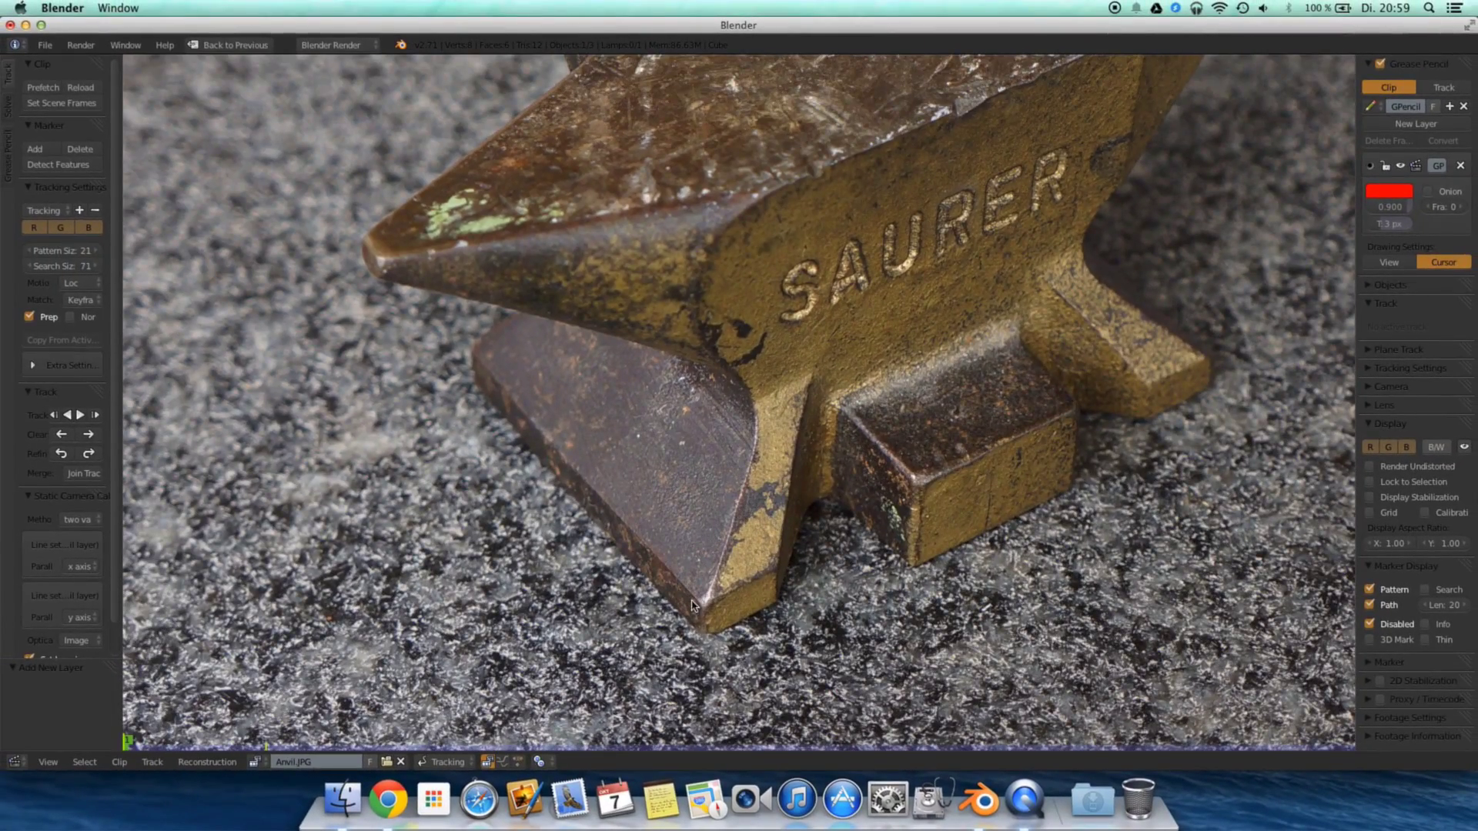
pyautogui.moveTo(700, 602); pyautogui.dragTo(292, 114)
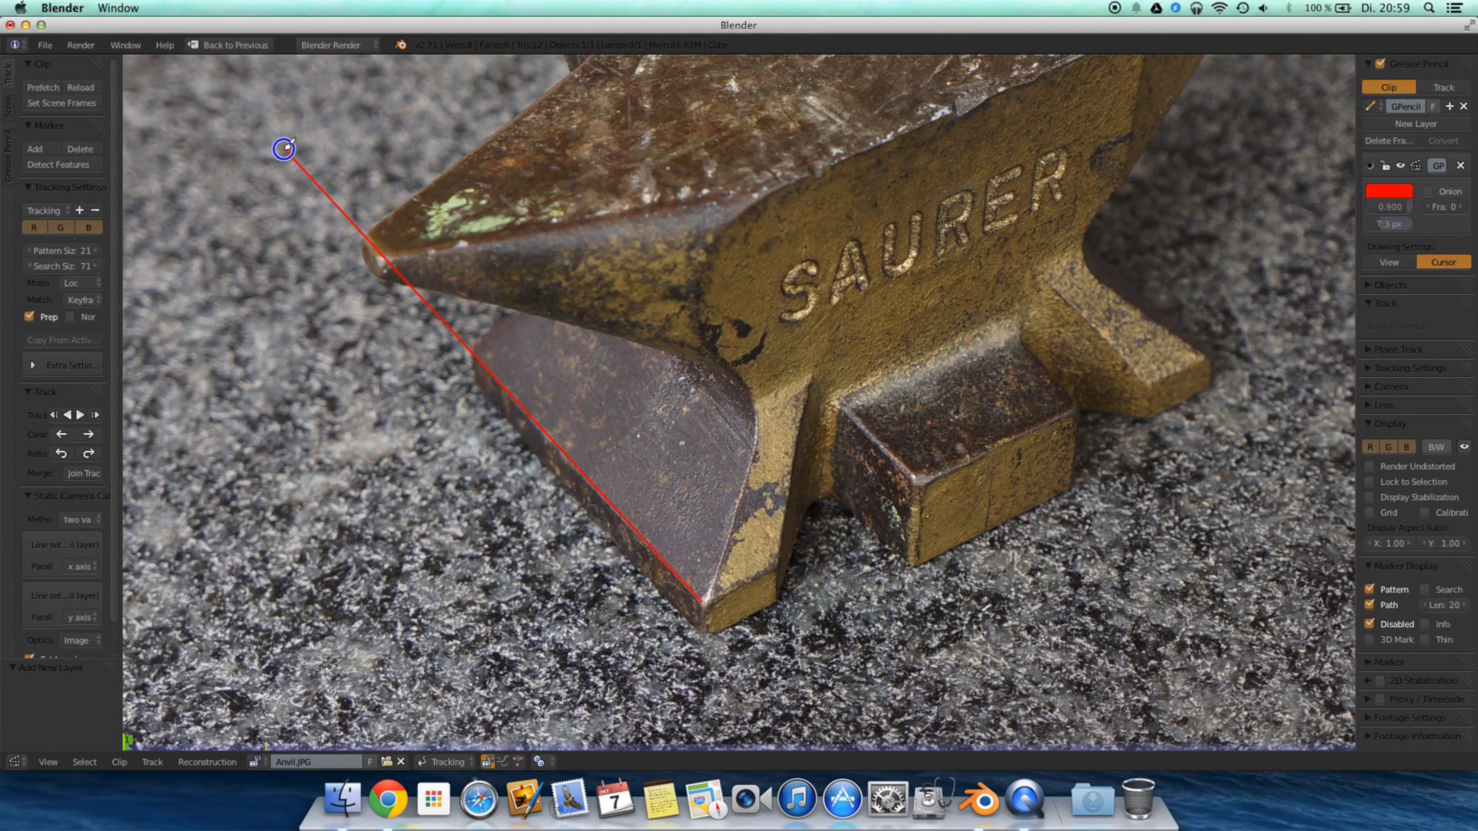
pyautogui.scroll(-3, 898, 356)
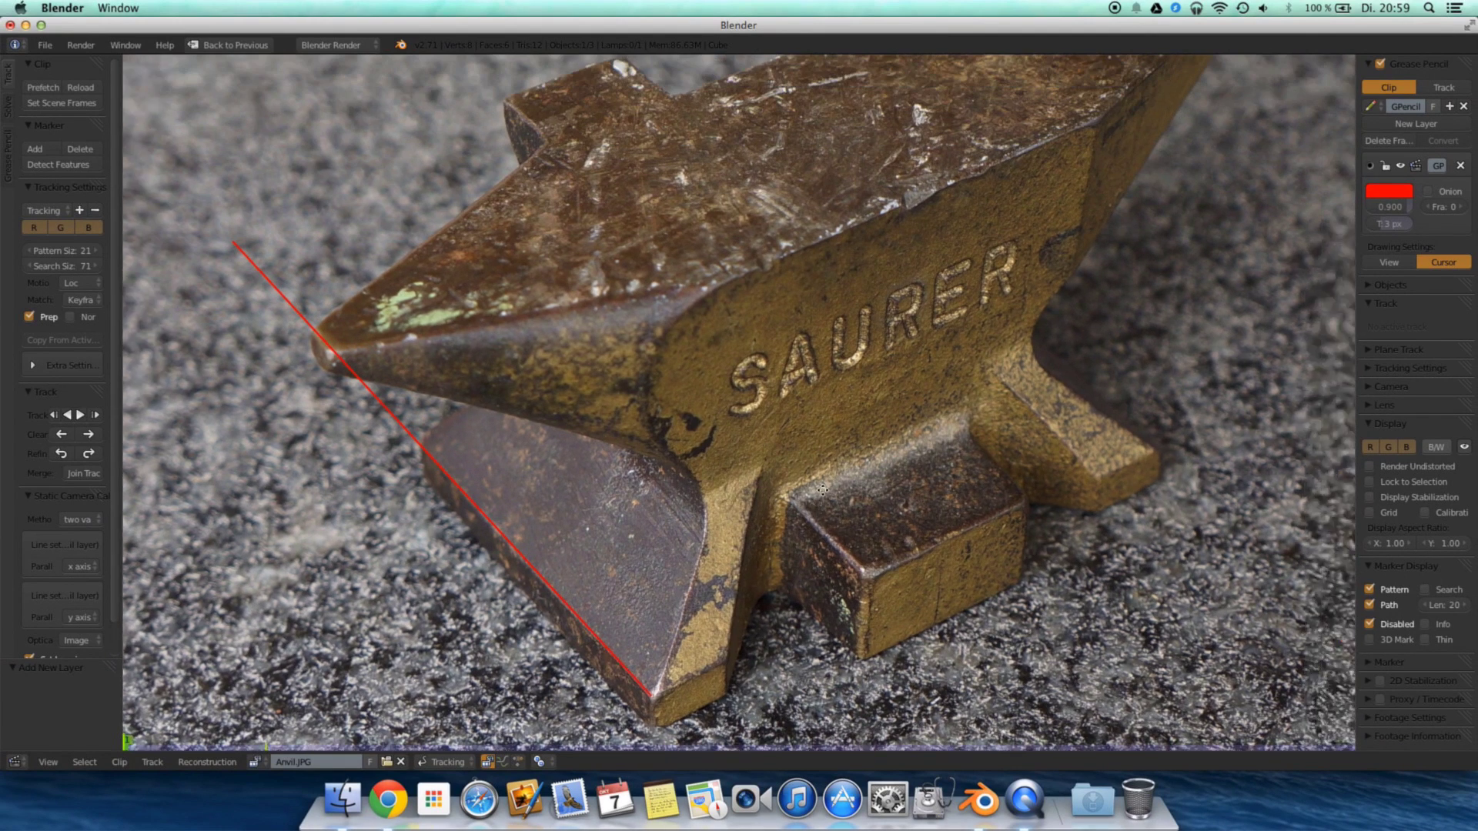
pyautogui.scroll(3, 789, 573)
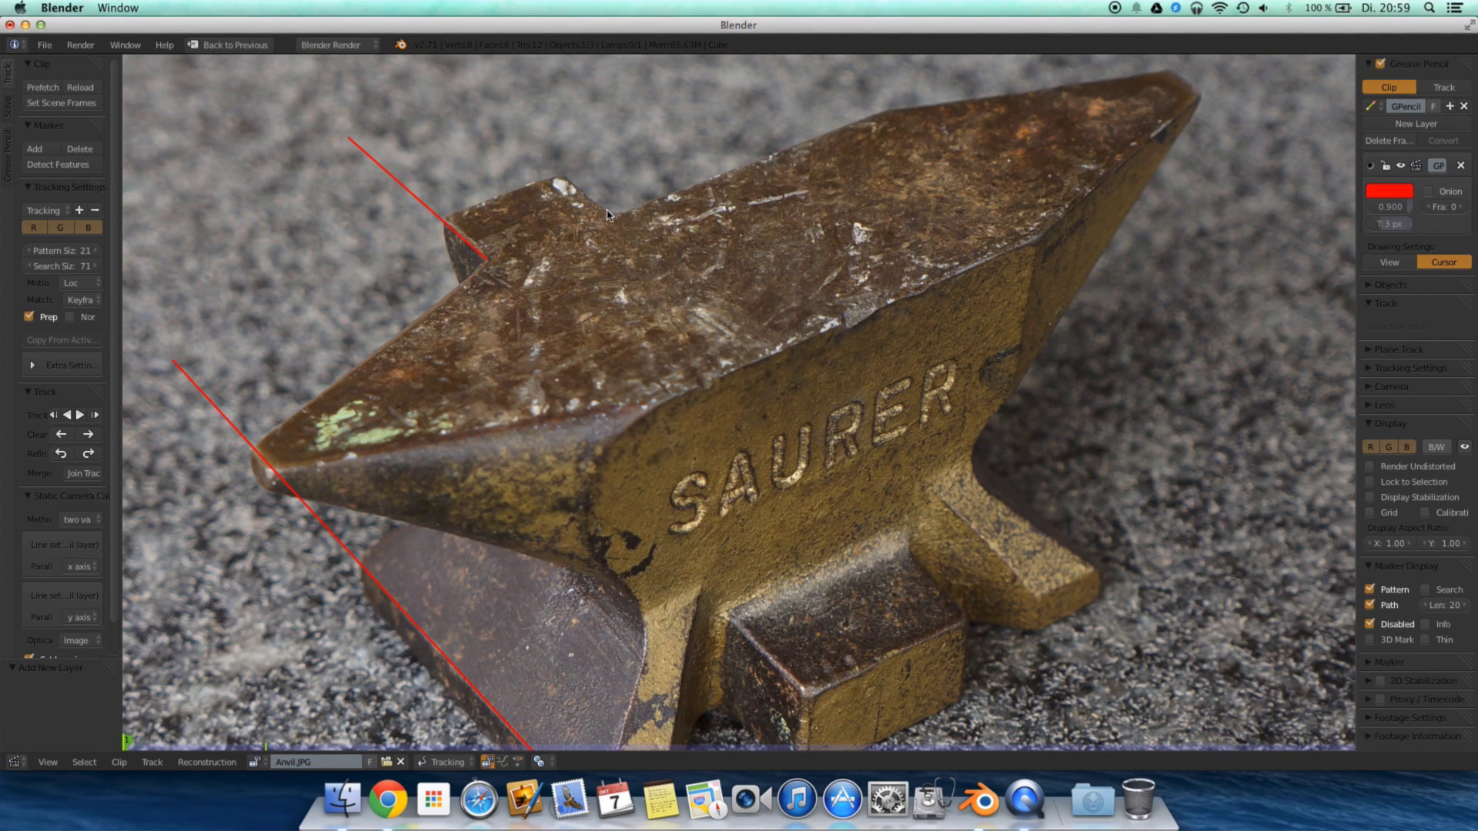
pyautogui.moveTo(608, 218); pyautogui.dragTo(458, 89)
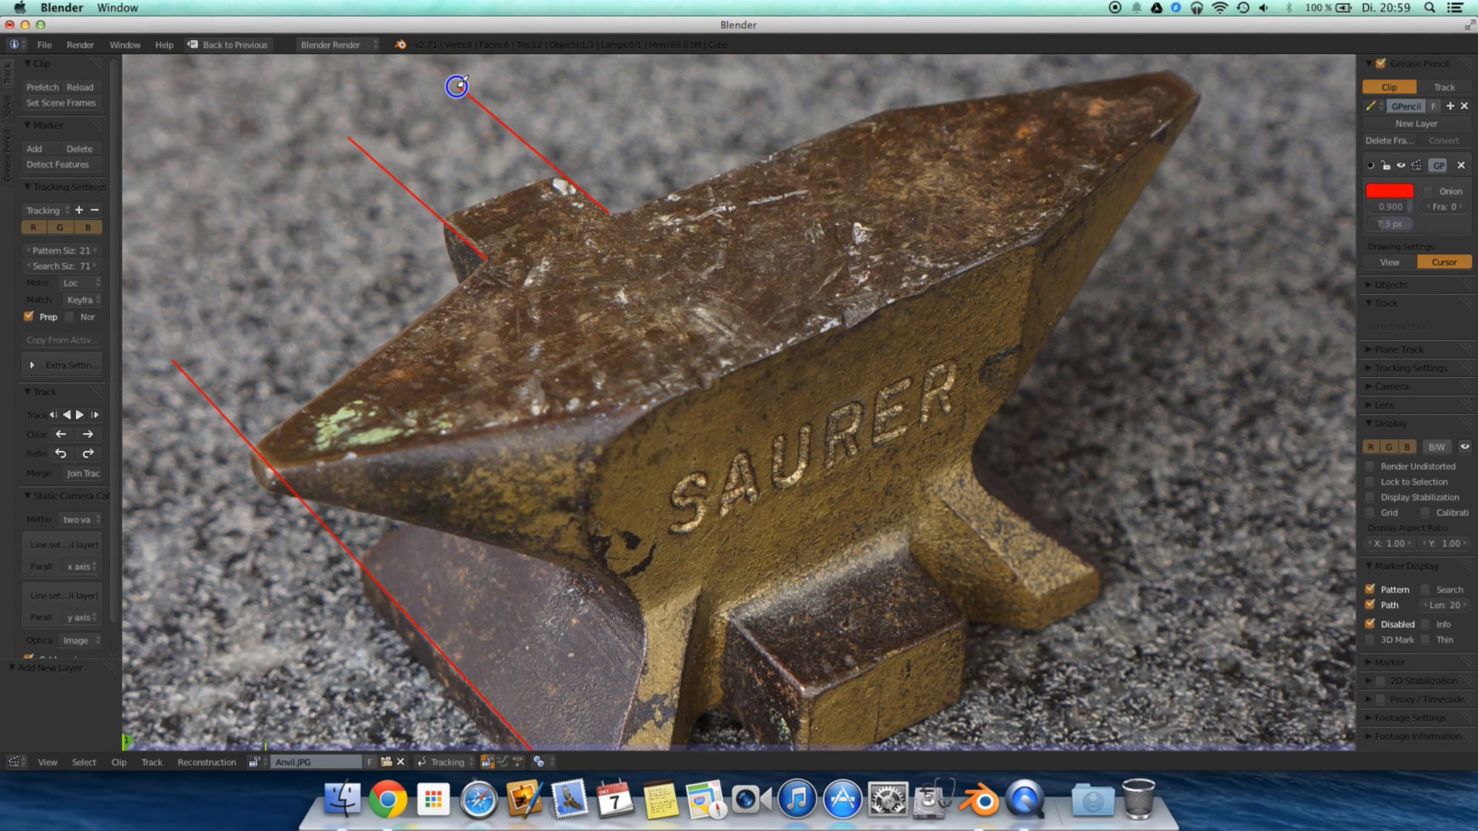
# - Add a second grease-pencil layer and bring up its colour settings
pyautogui.scroll(-1, 564, 195)
pyautogui.scroll(-2, 564, 195)
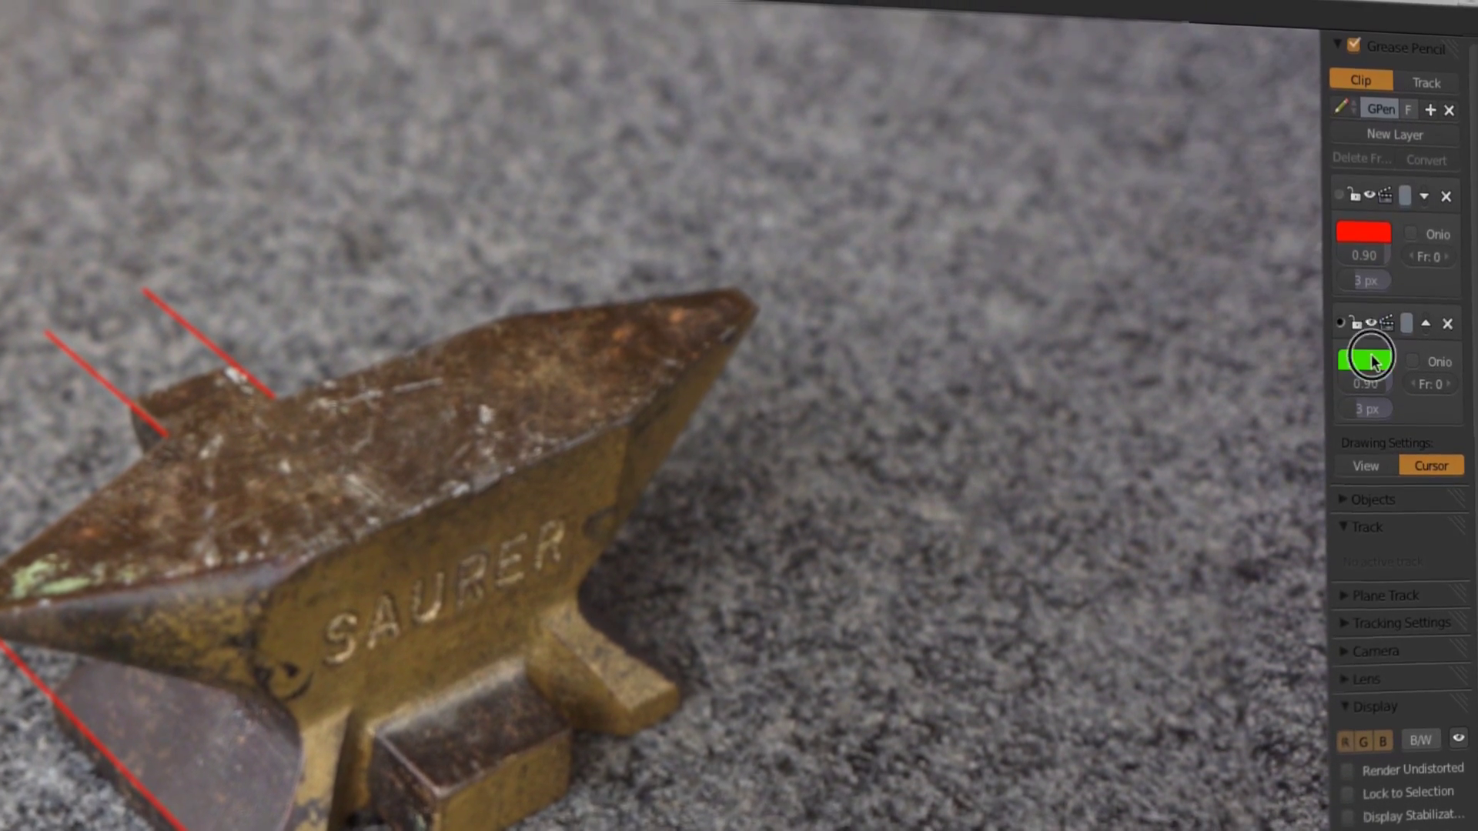
pyautogui.click(1364, 342)
# - Make the second layer pure green and draw green lines along the anvil's base, lower base and top edges
pyautogui.press('BackSpace')
pyautogui.scroll(2, 377, 550)
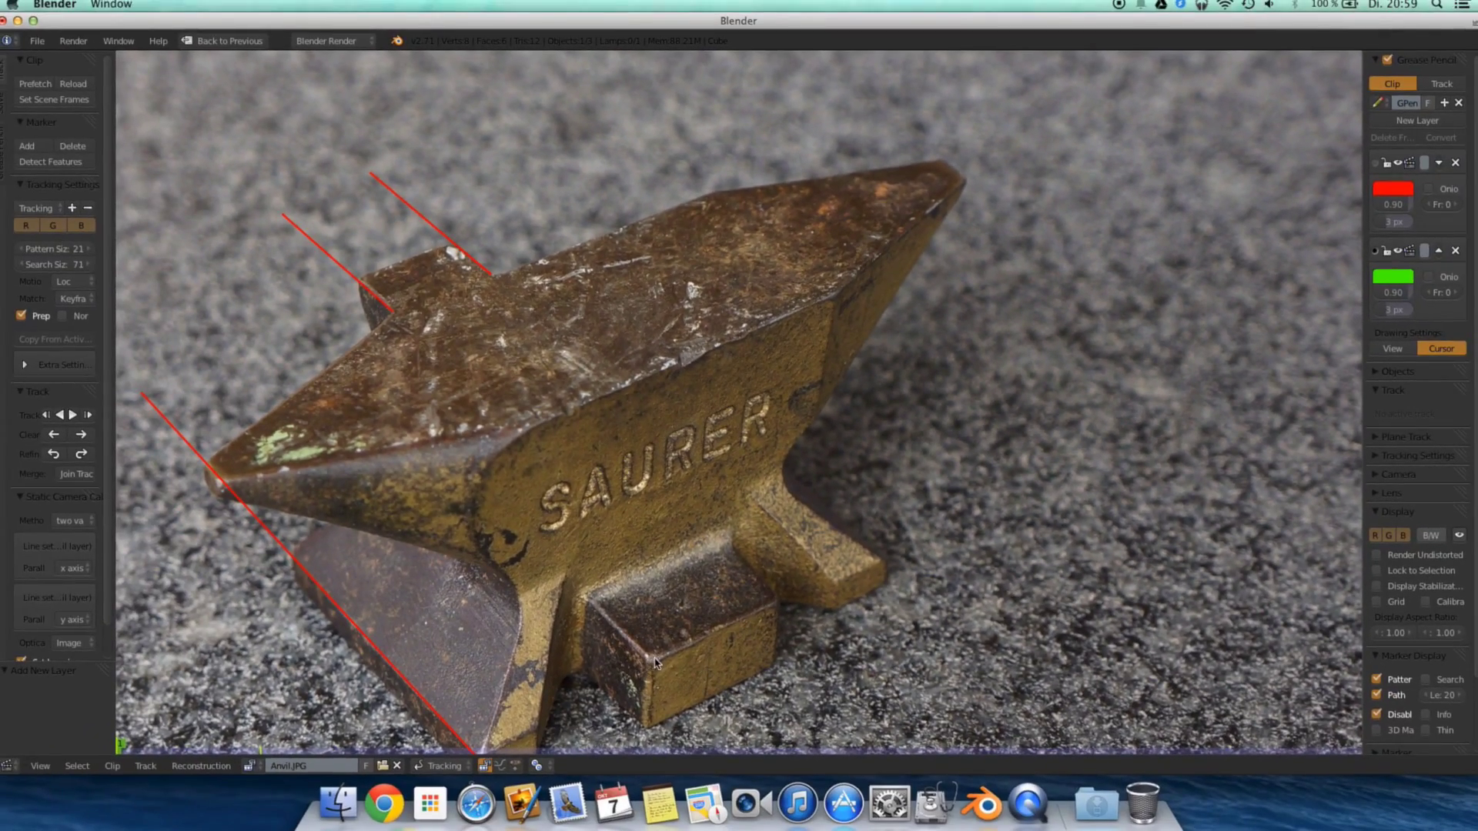
pyautogui.moveTo(655, 663); pyautogui.dragTo(890, 547)
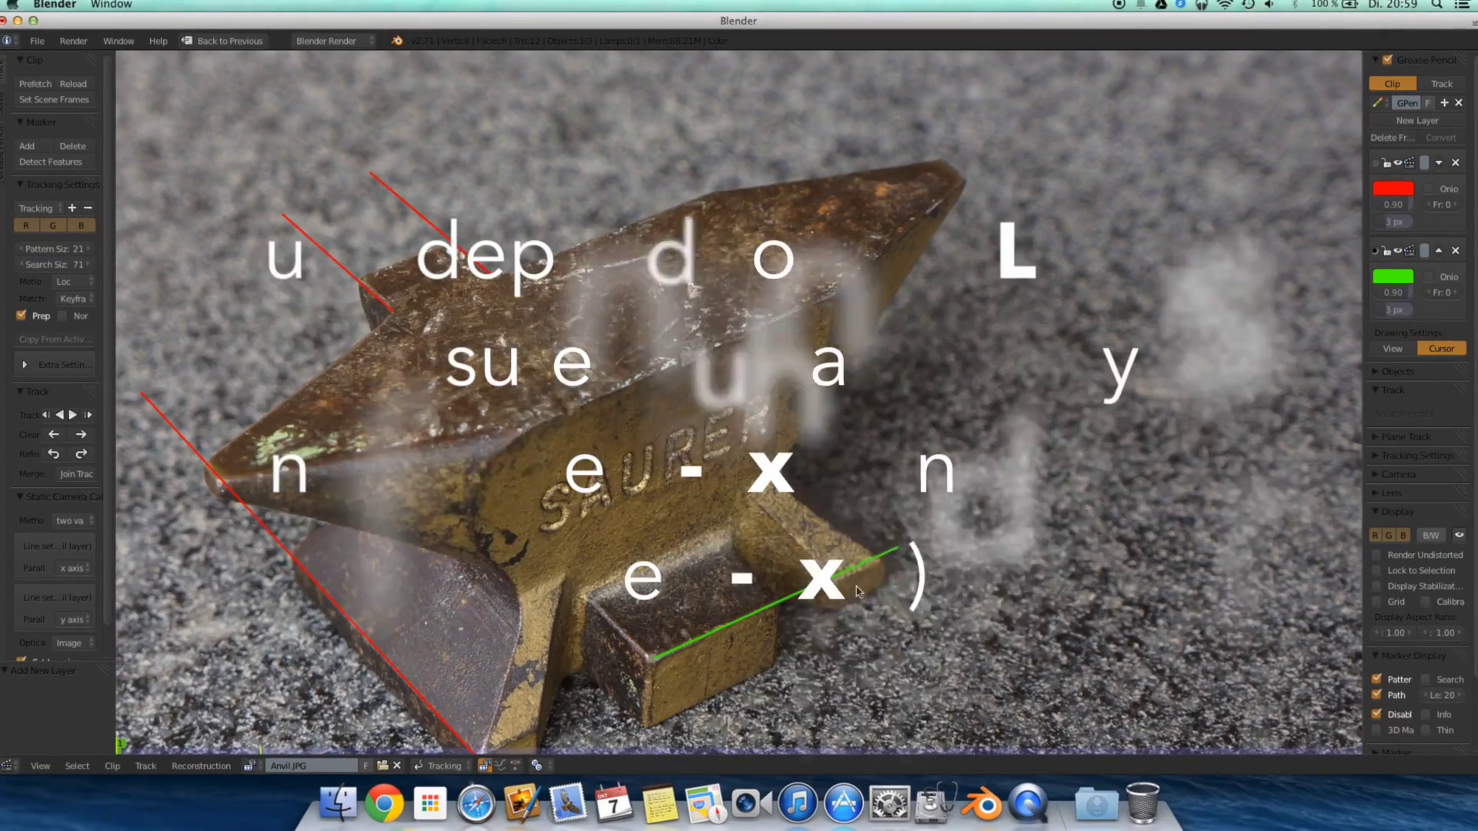
pyautogui.moveTo(651, 725); pyautogui.dragTo(734, 687)
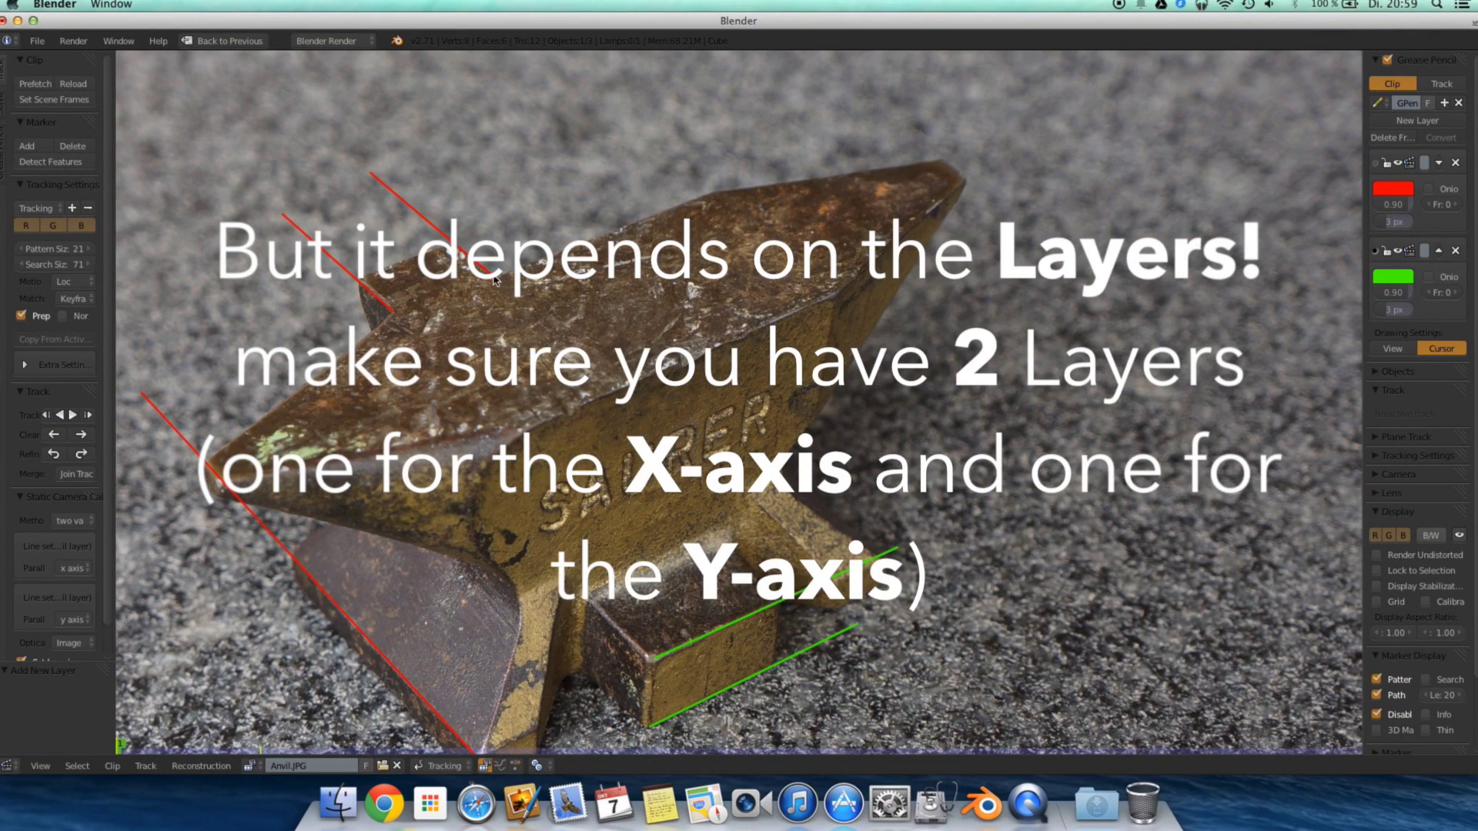
pyautogui.moveTo(708, 178); pyautogui.dragTo(890, 124)
pyautogui.scroll(-3, 789, 316)
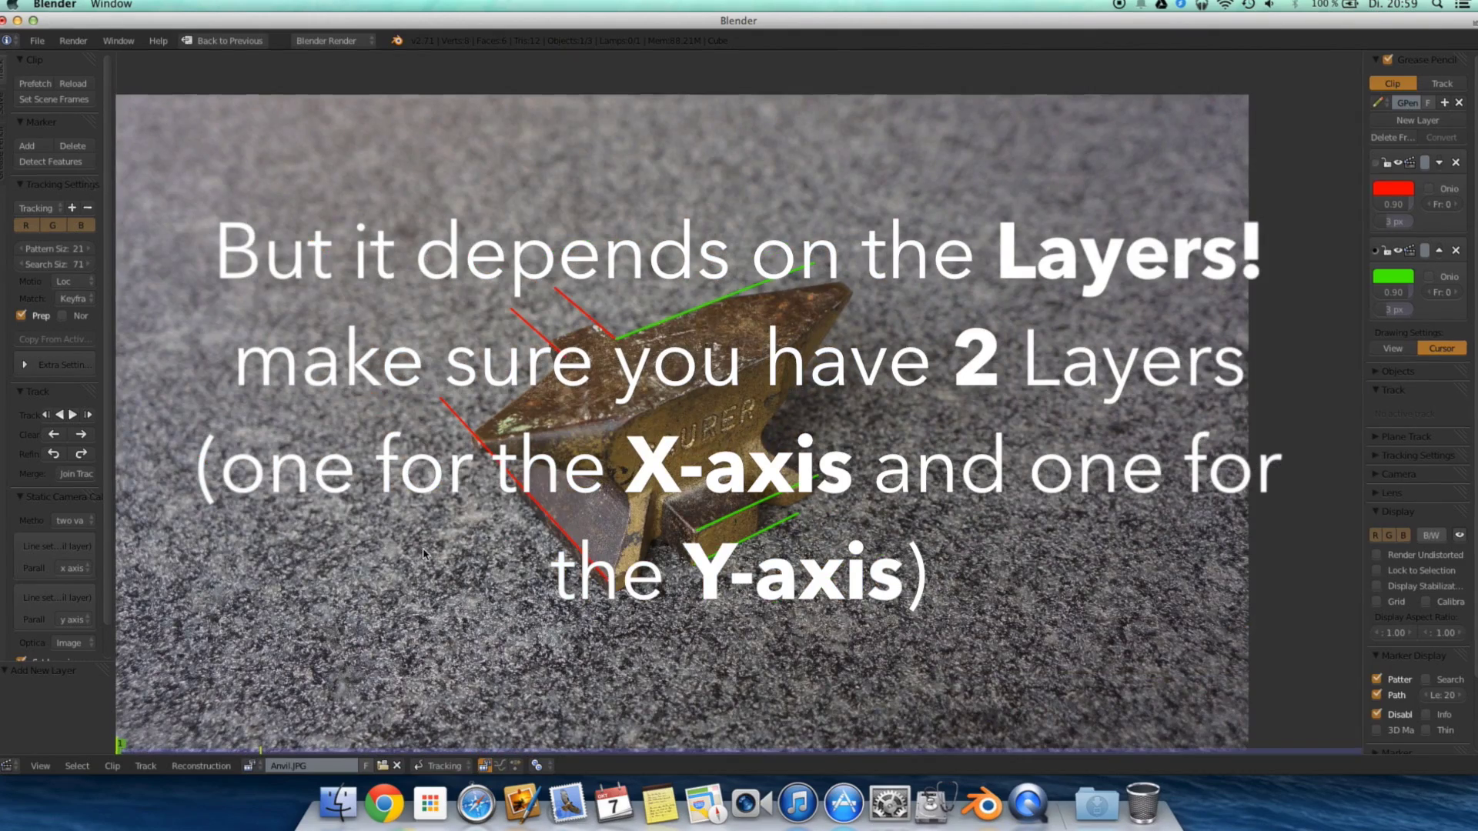
# - Restore the split layout with the 3D view and shift the anvil photo right
pyautogui.hotkey('shift', 'space')
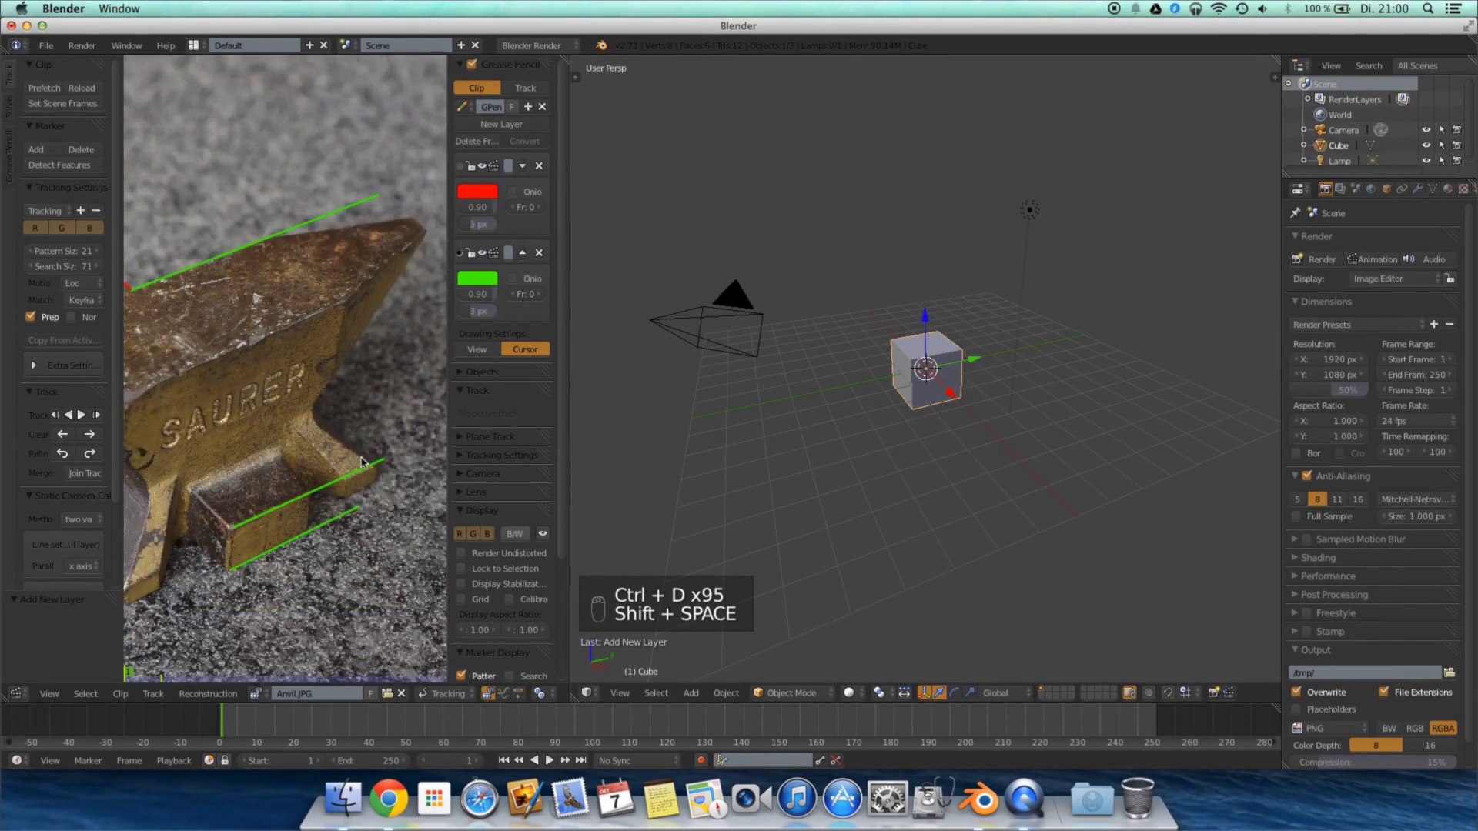
pyautogui.scroll(-2, 199, 407)
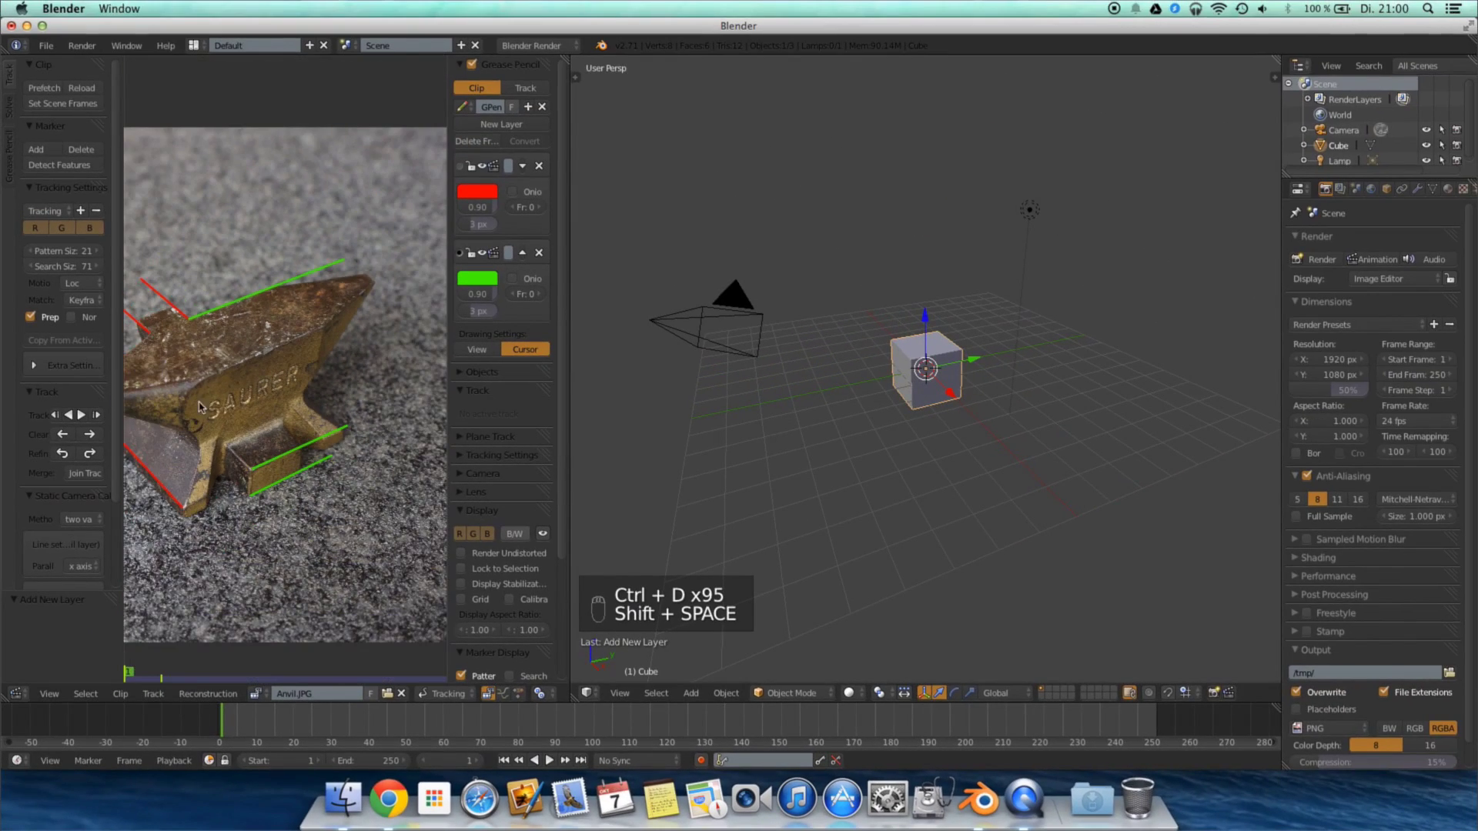
pyautogui.moveTo(250, 399); pyautogui.dragTo(386, 402, button='middle')
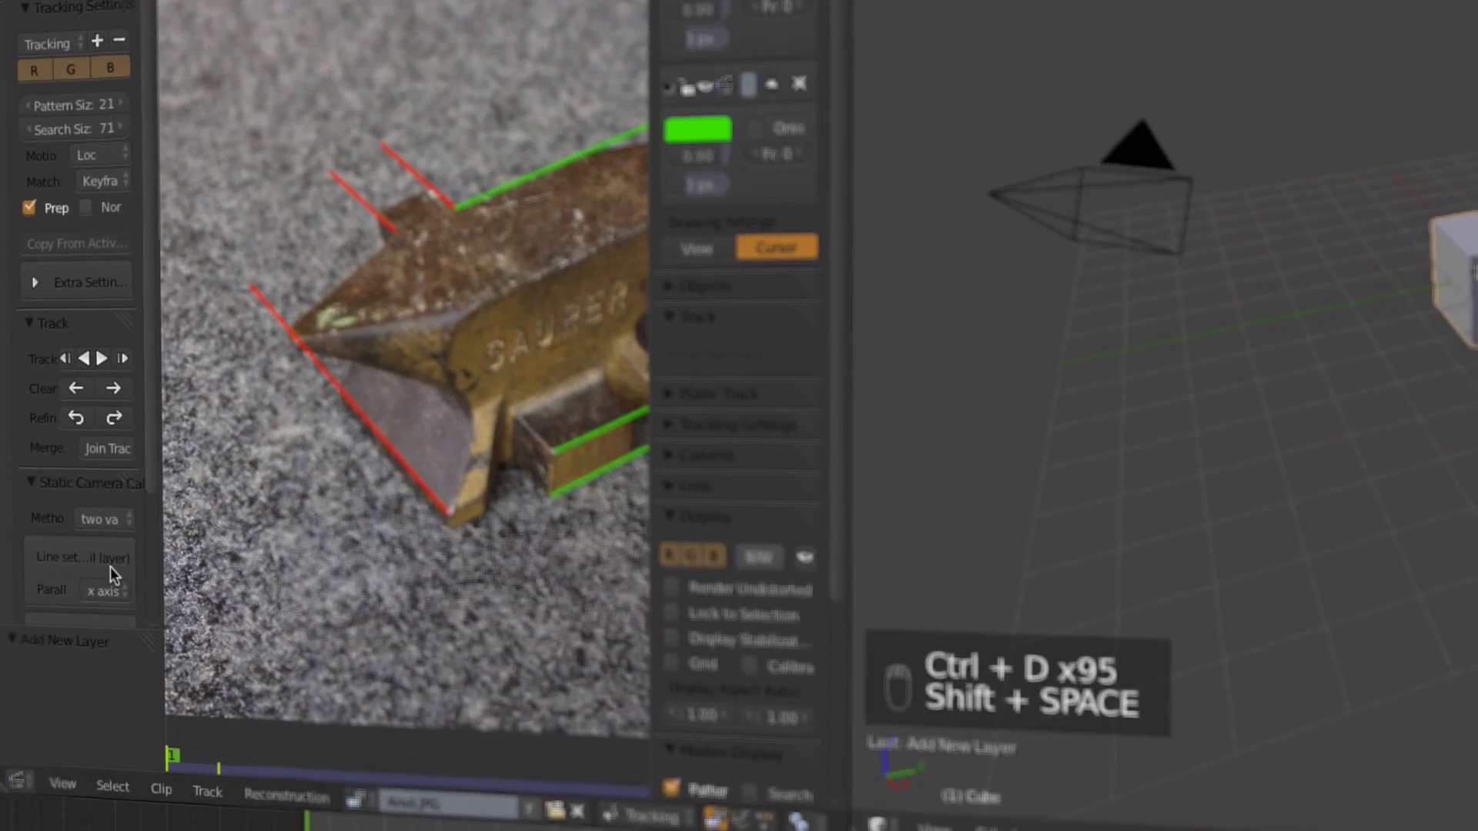
# - Set the first line set parallel to x, the second to y, and calibrate the active camera
pyautogui.scroll(-3, 83, 552)
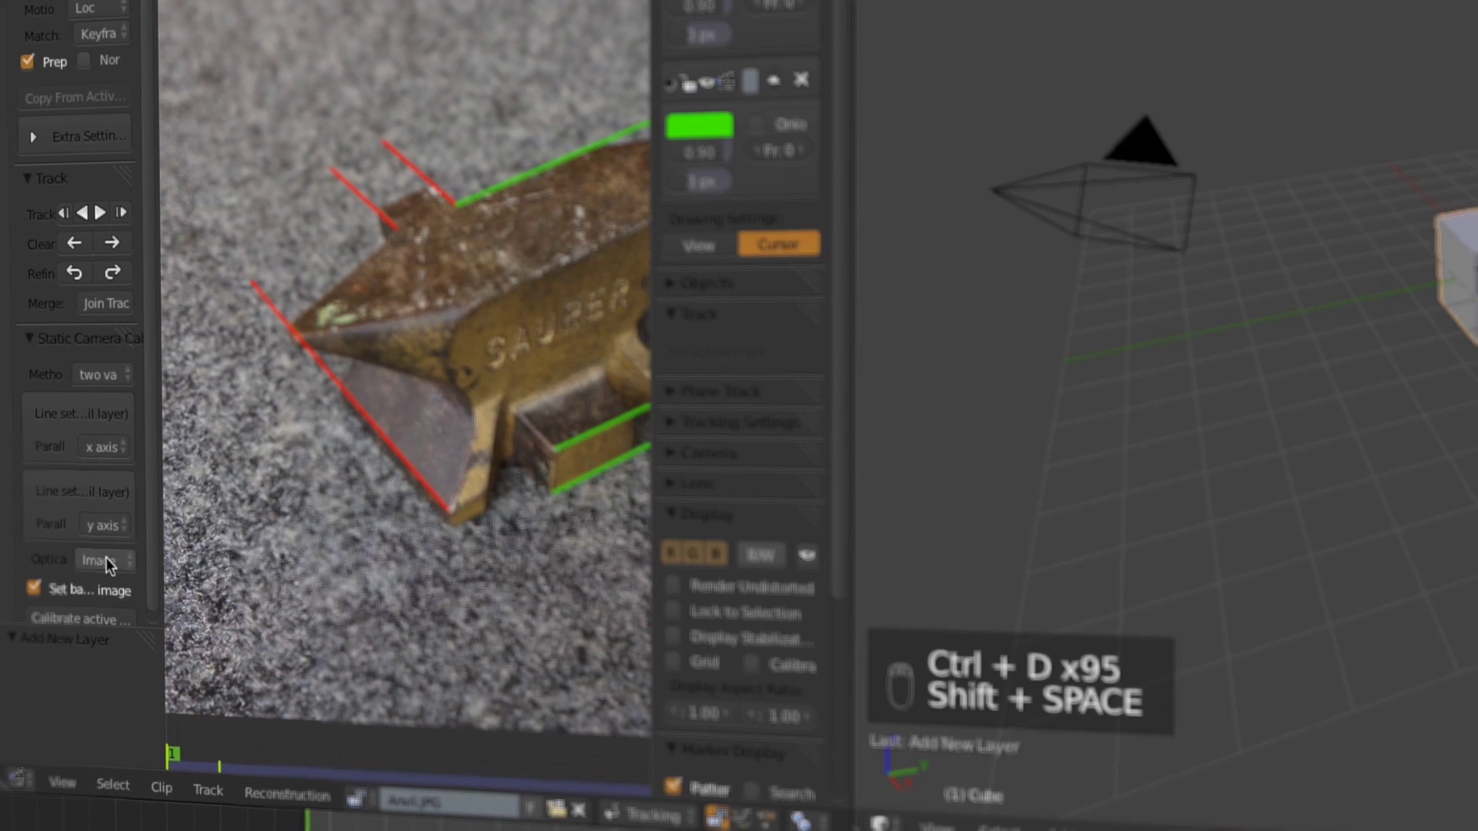
pyautogui.click(104, 435)
pyautogui.click(109, 423)
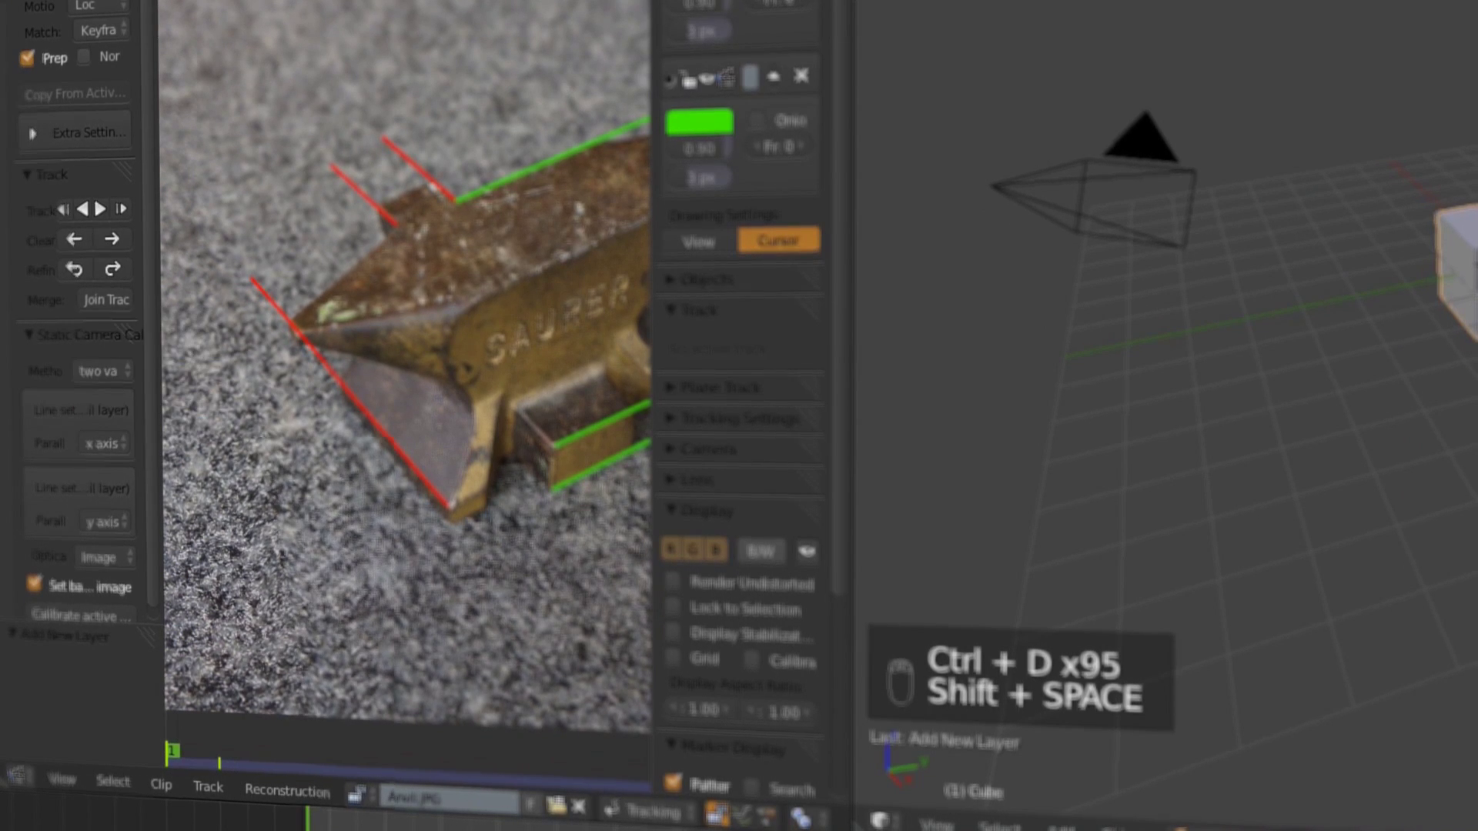
pyautogui.click(104, 522)
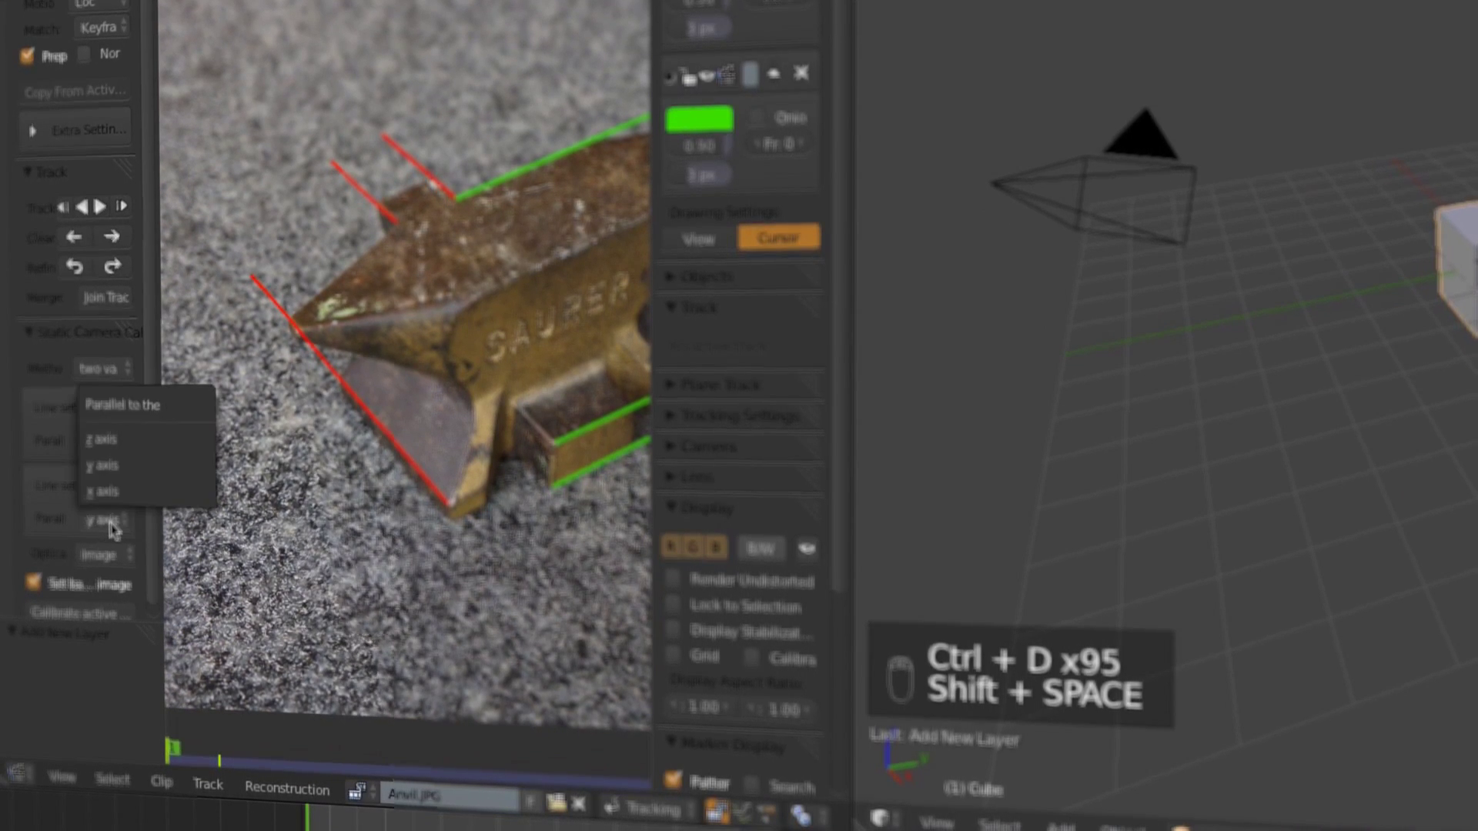
pyautogui.click(114, 482)
pyautogui.click(115, 608)
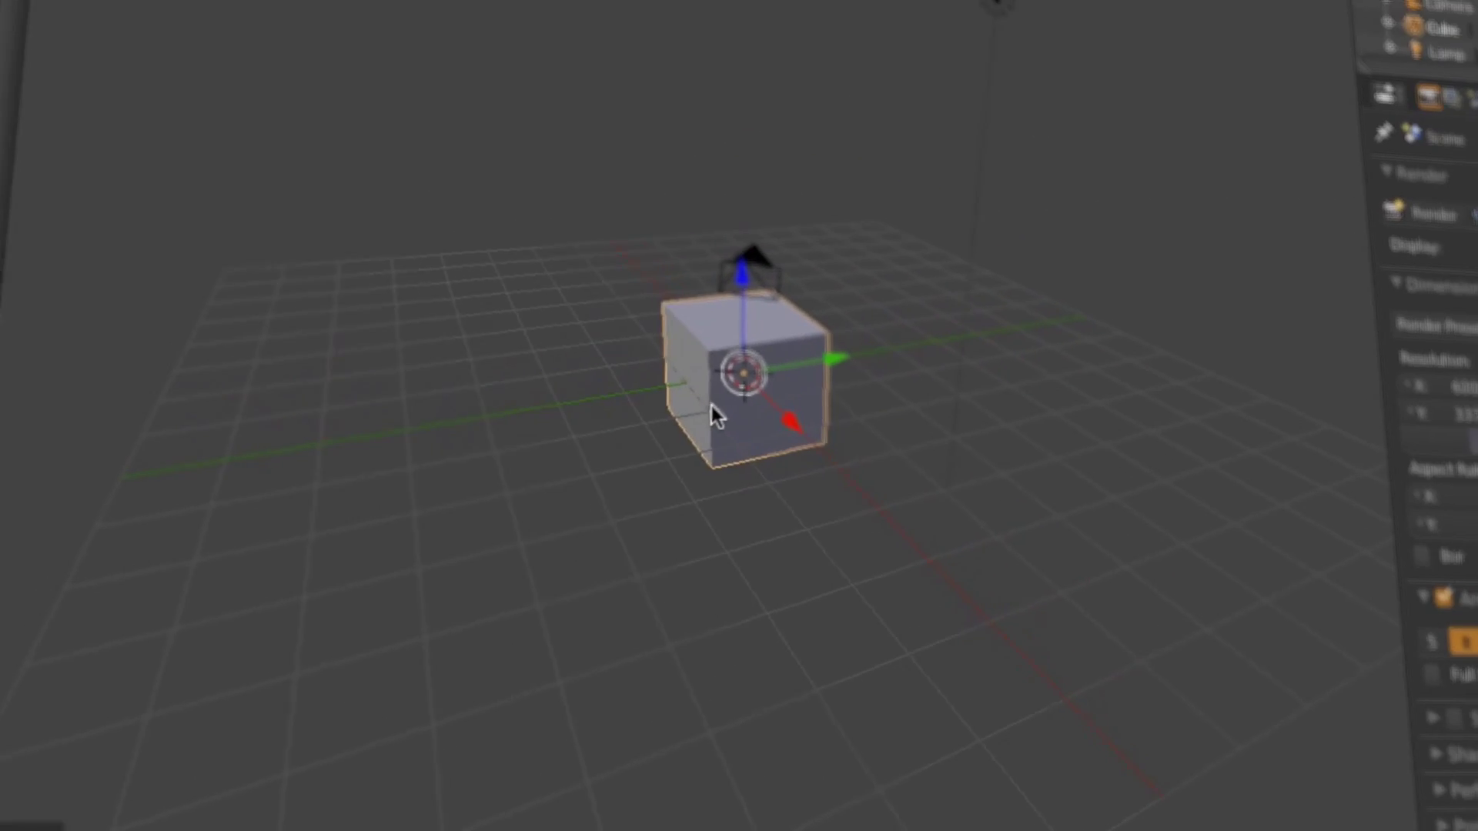
# - Move the cube into camera view, scale it down, and place it on the anvil
pyautogui.scroll(10, 712, 405)
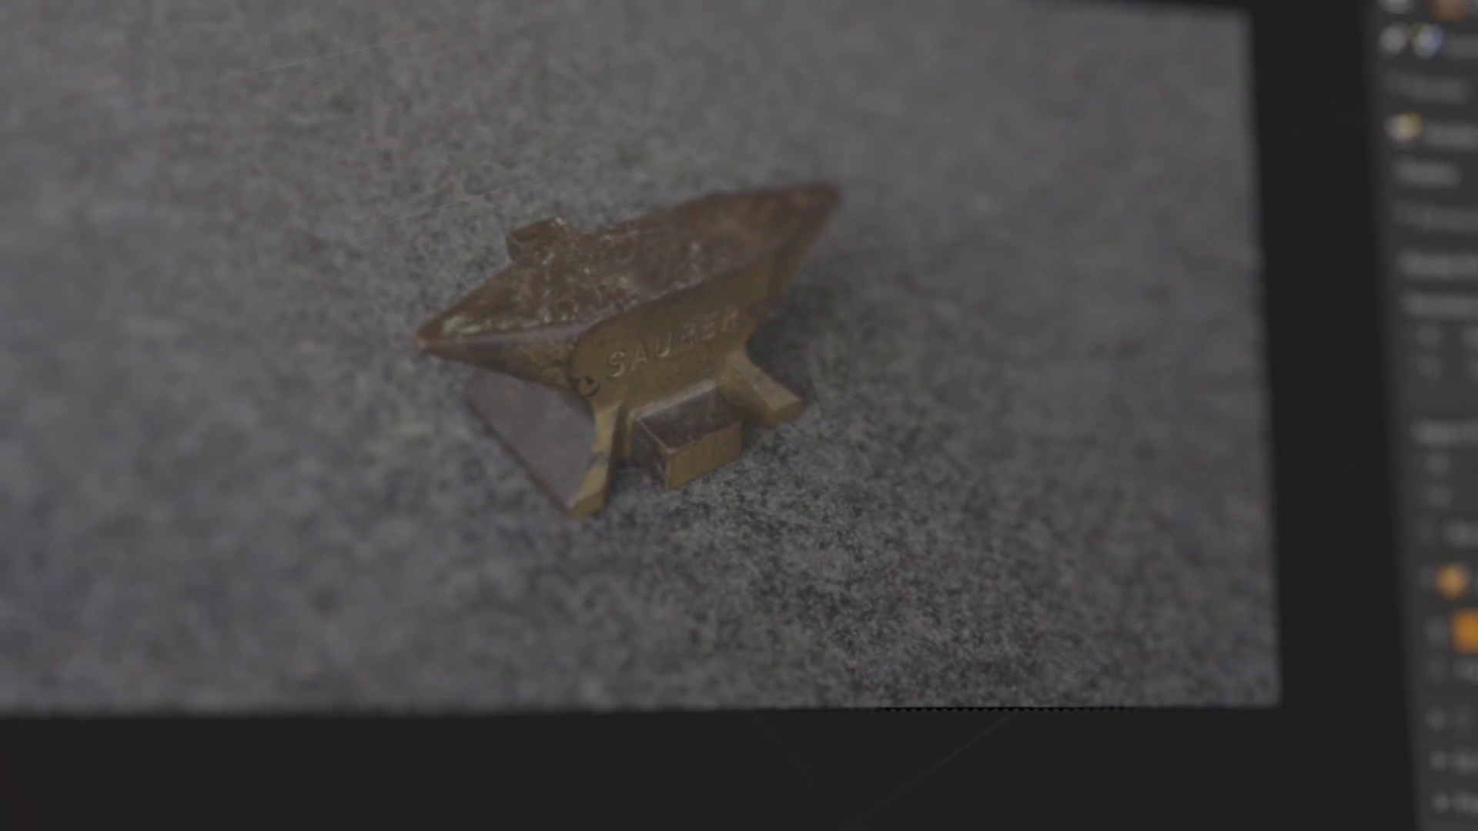
pyautogui.press('g')
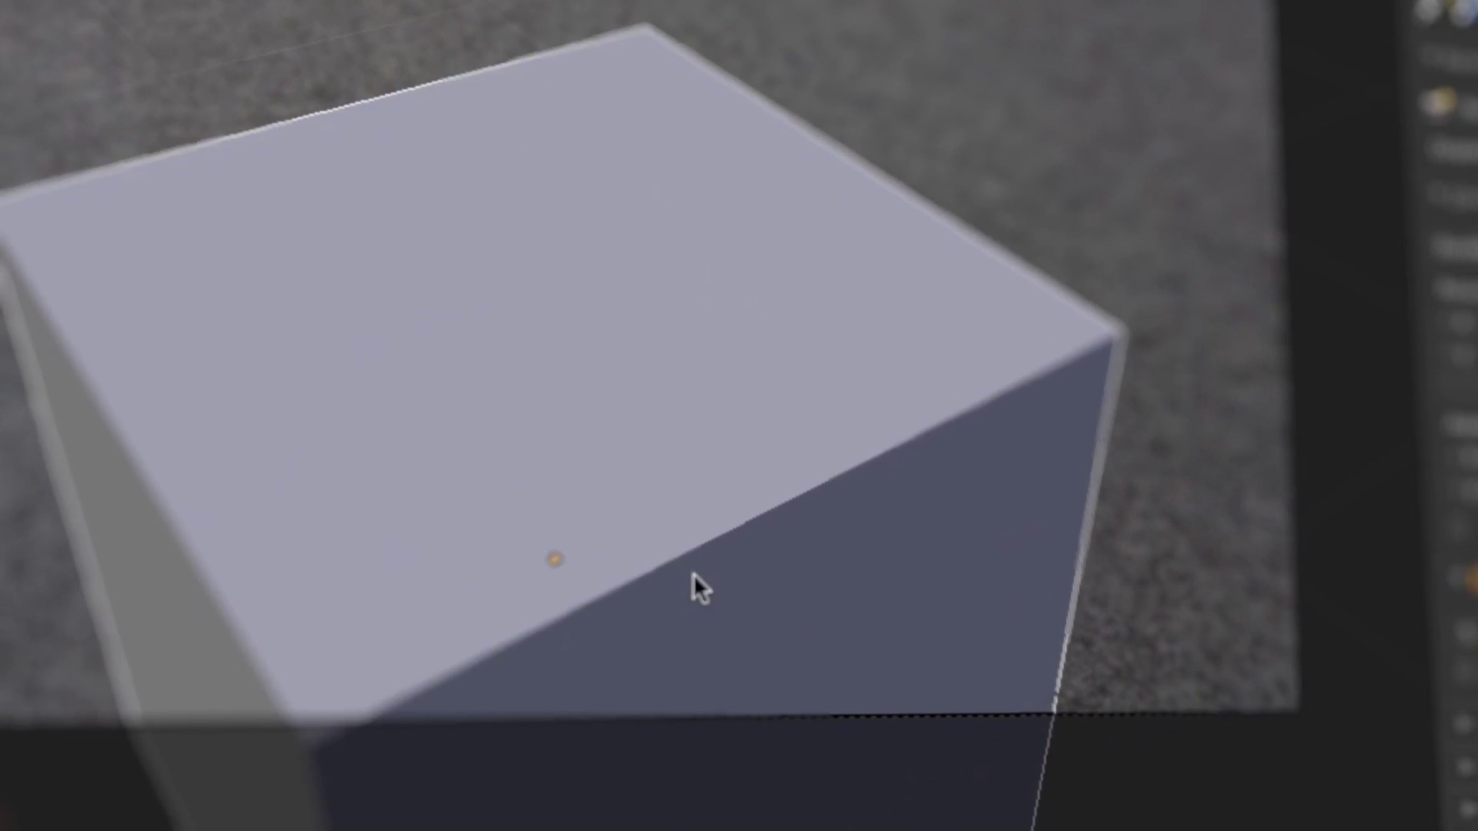
pyautogui.click(755, 442)
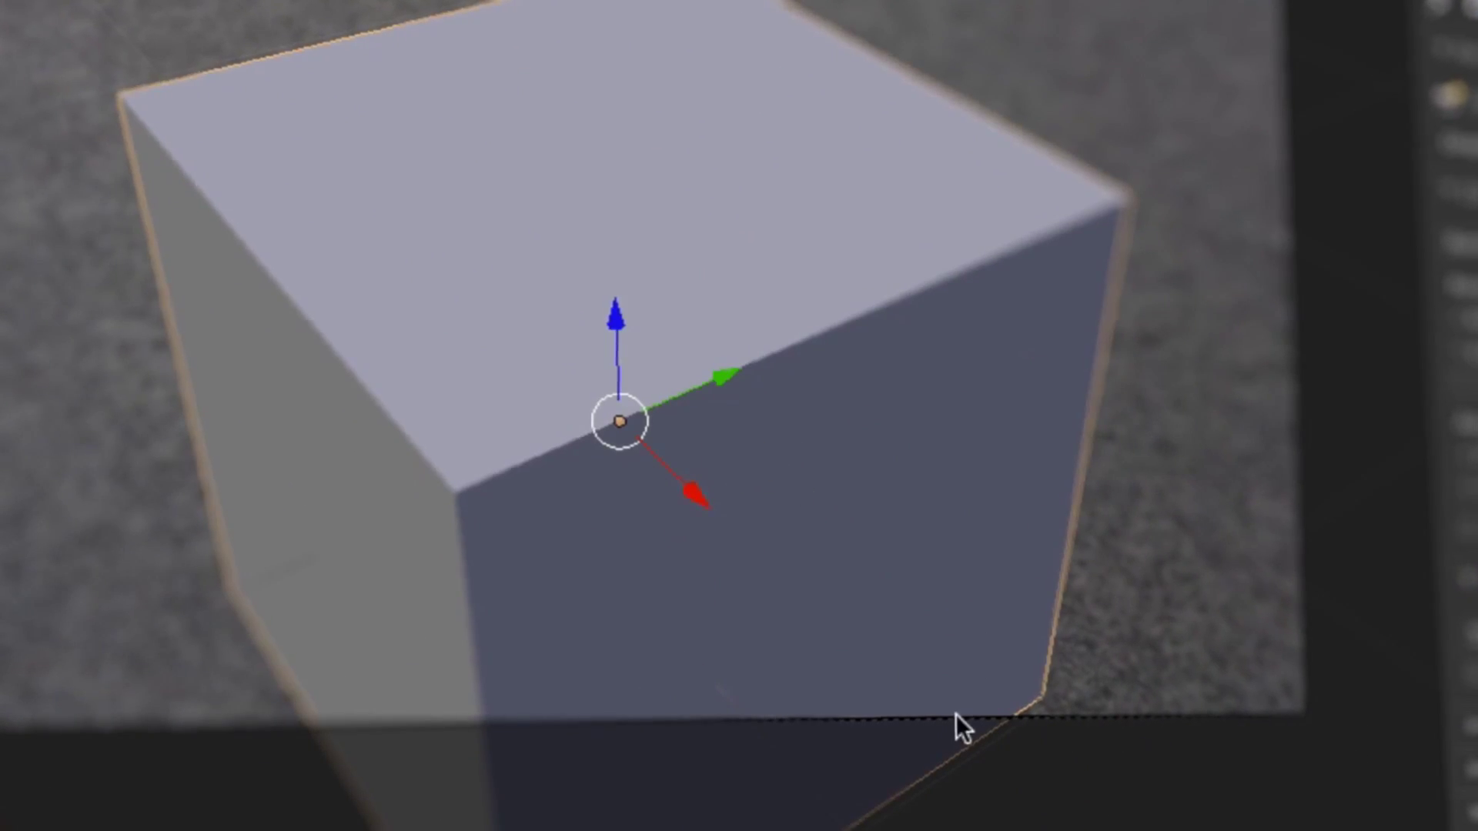
pyautogui.press('s')
pyautogui.click(695, 485)
pyautogui.scroll(3, 700, 492)
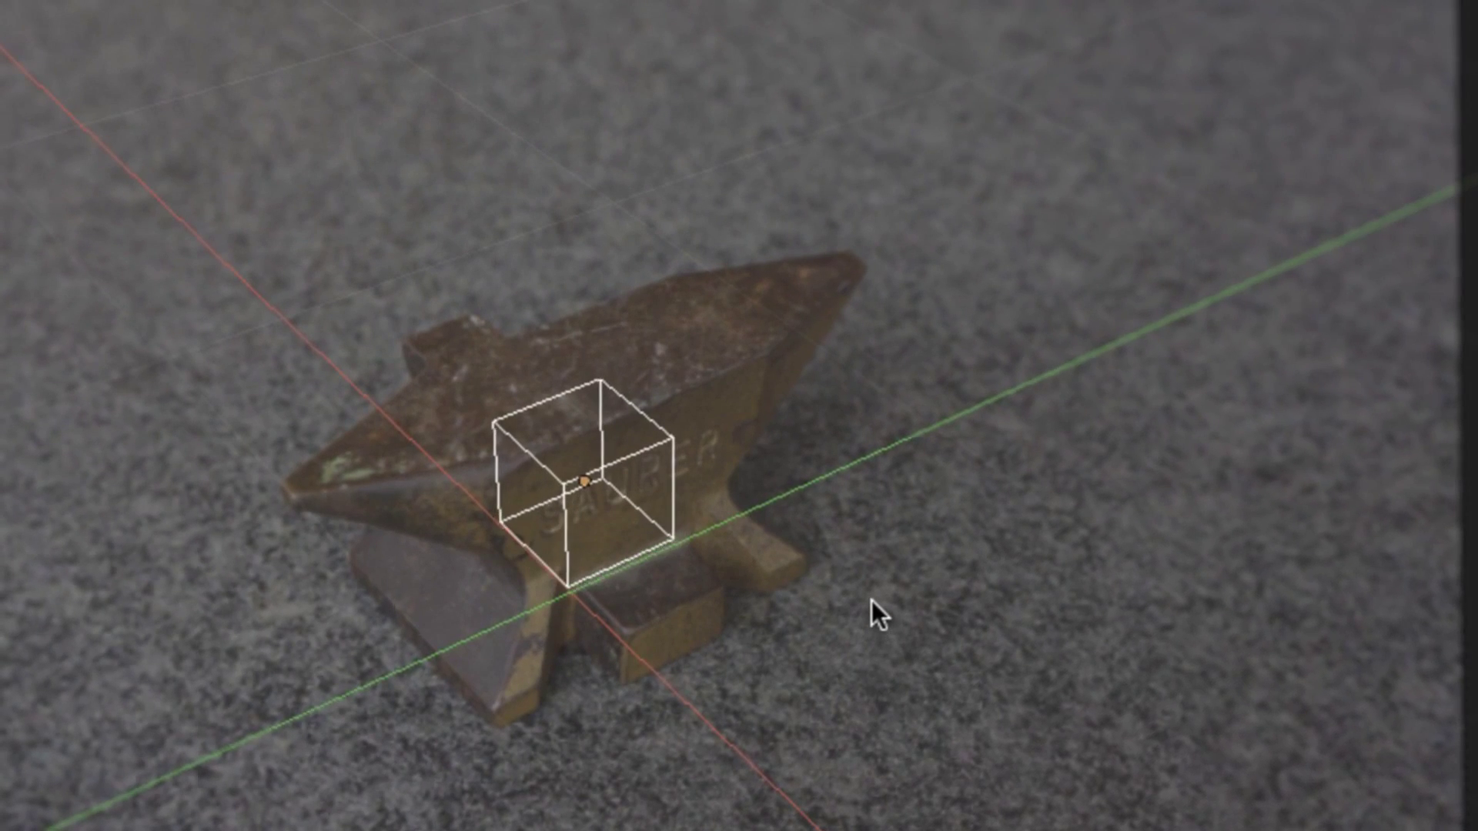
pyautogui.click(871, 602)
pyautogui.scroll(3, 874, 606)
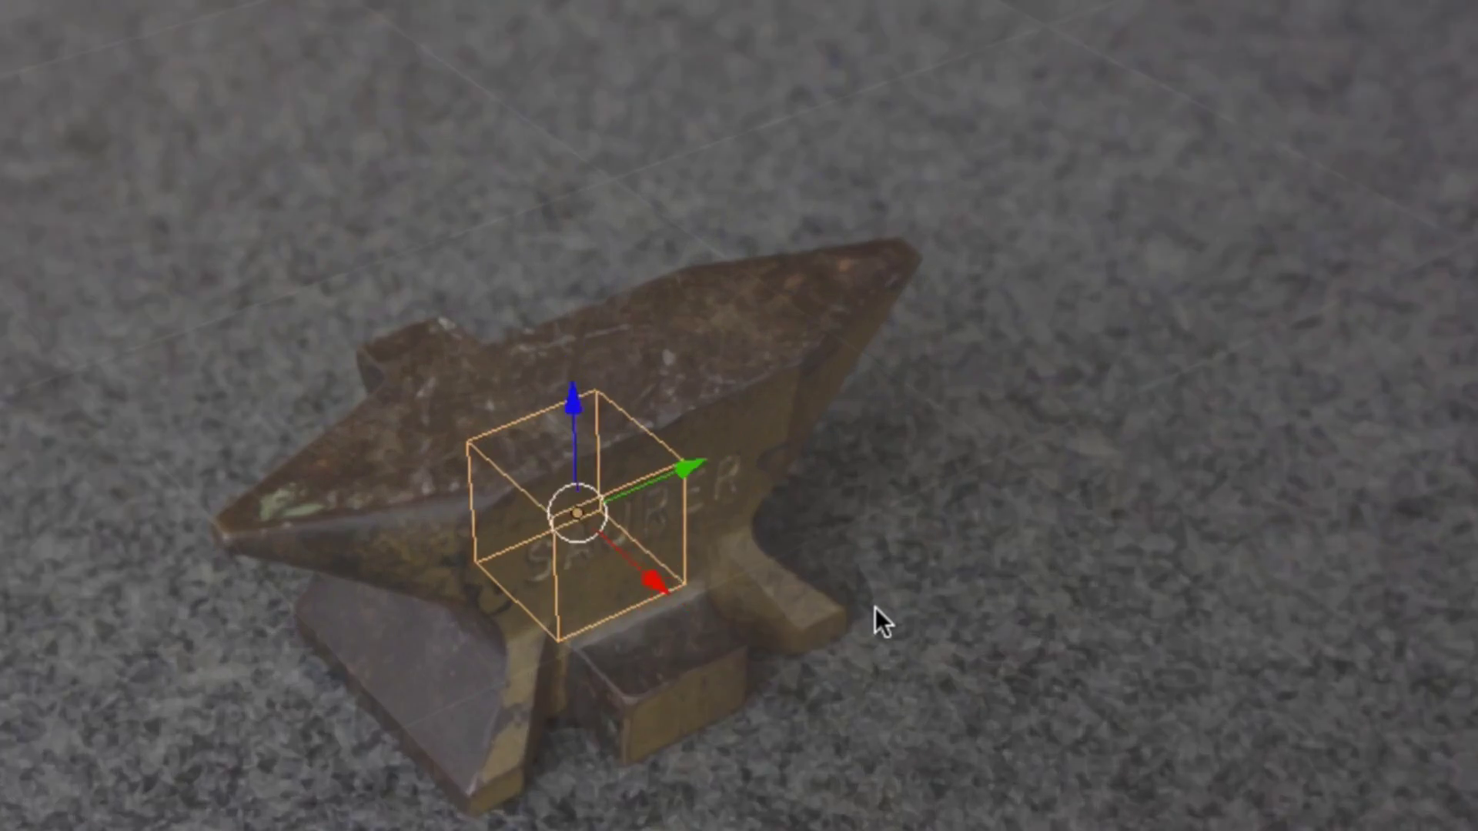